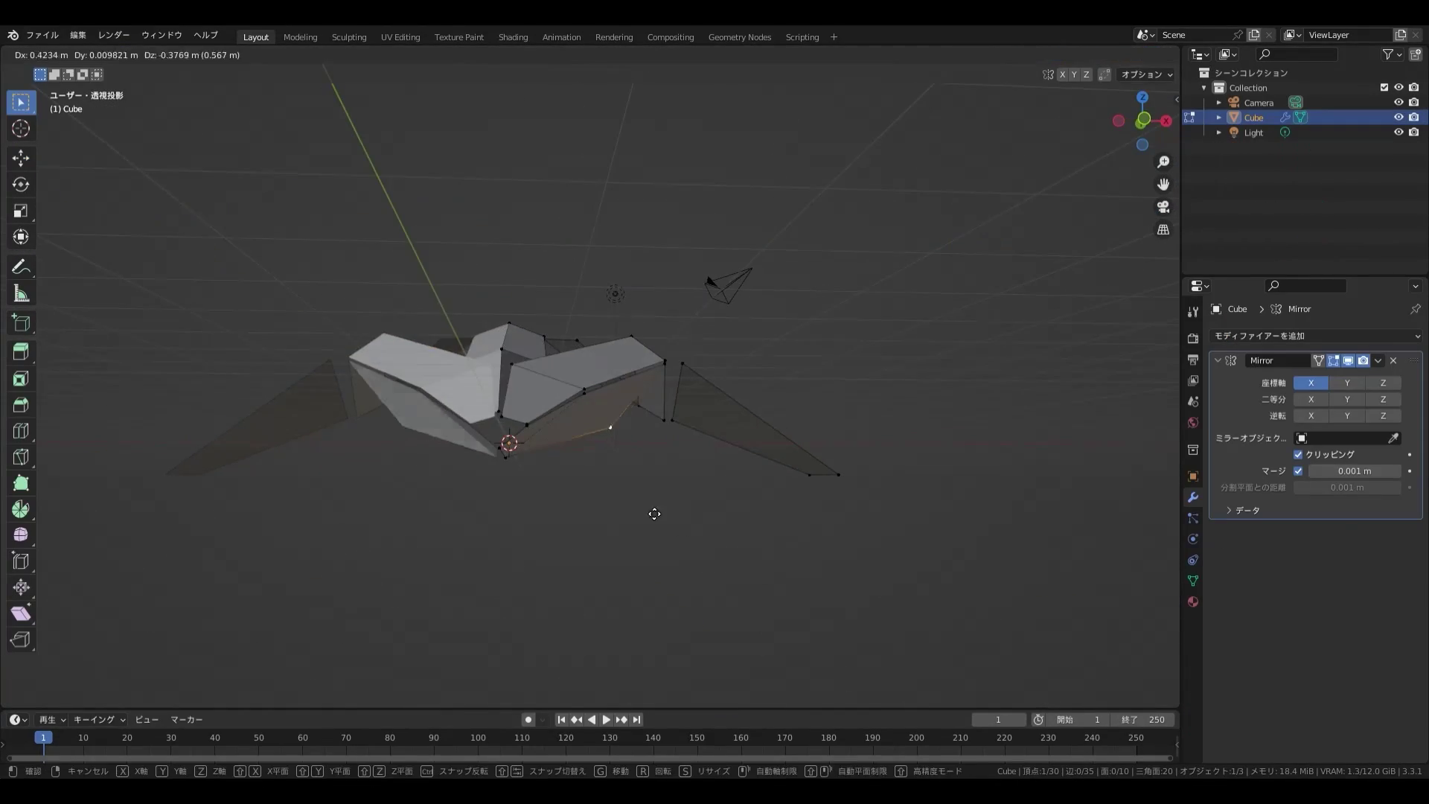
# - Move the selected lower hull vertex about 0.42 m along X and 0.38 m down
pyautogui.click(654, 514)
pyautogui.moveTo(654, 513); pyautogui.dragTo(823, 432, button='middle')
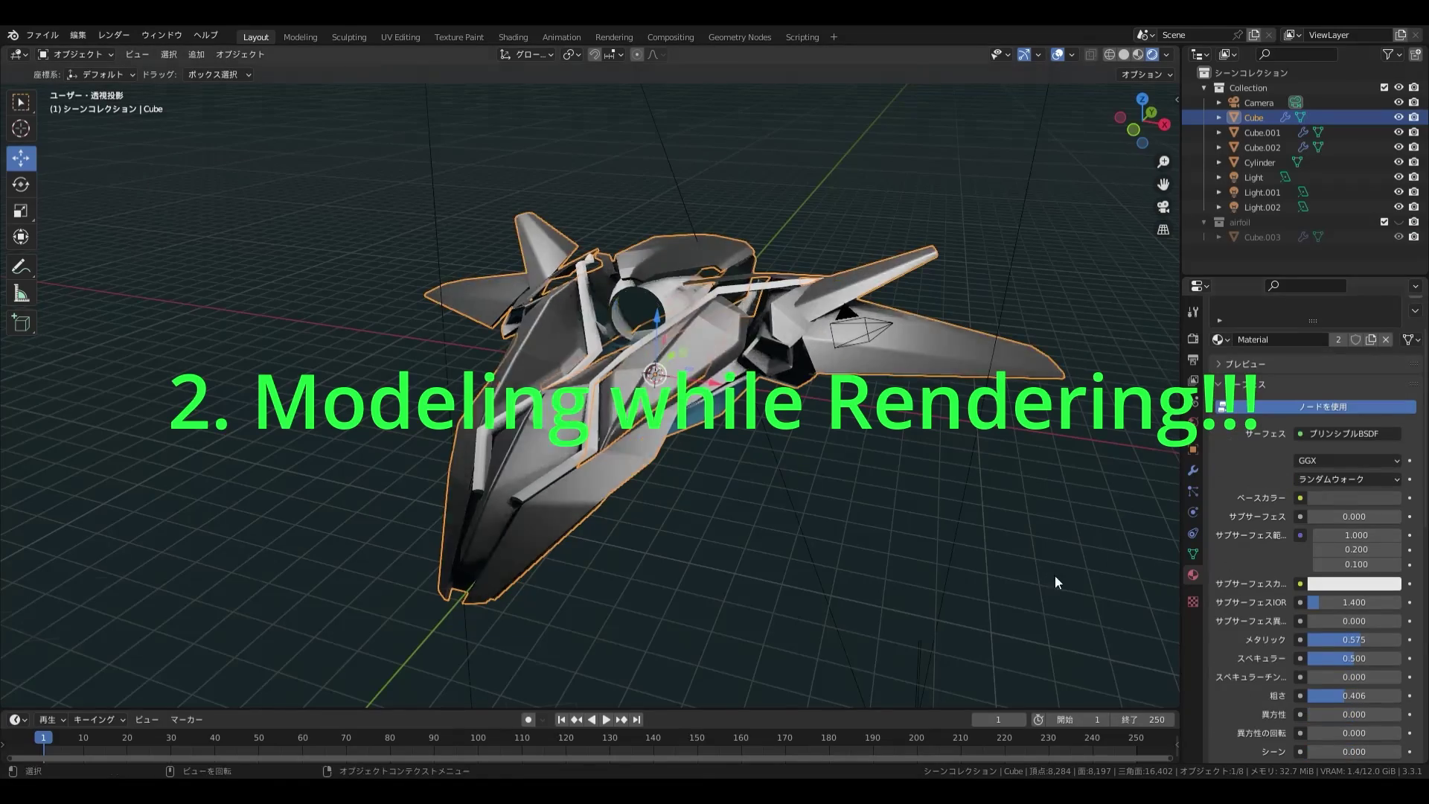
# - Select the cylinder in the middle of the ship and examine the model around it
pyautogui.click(655, 380)
pyautogui.moveTo(970, 433); pyautogui.dragTo(1206, 620, button='middle')
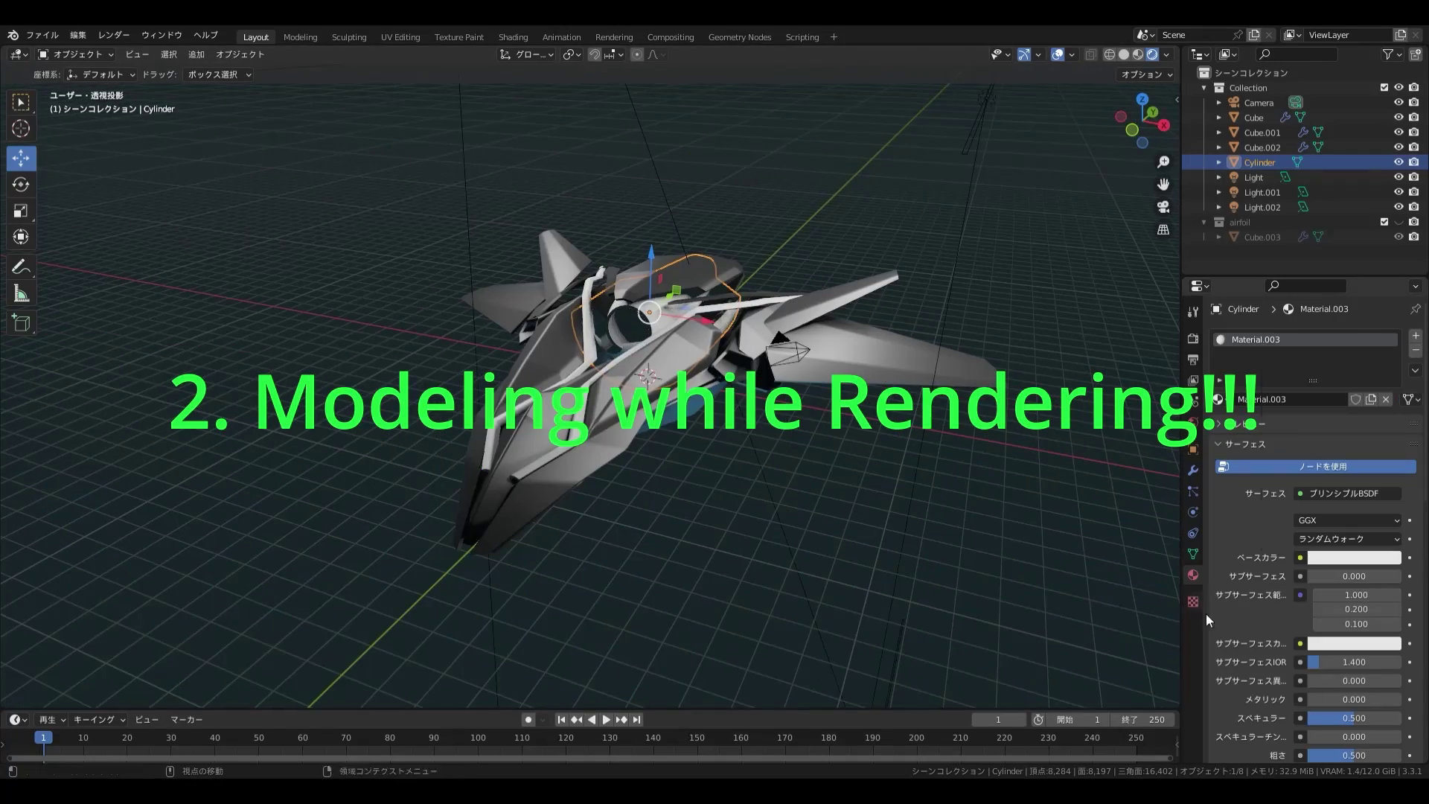
pyautogui.moveTo(931, 521); pyautogui.dragTo(632, 465, button='middle')
pyautogui.click(631, 464)
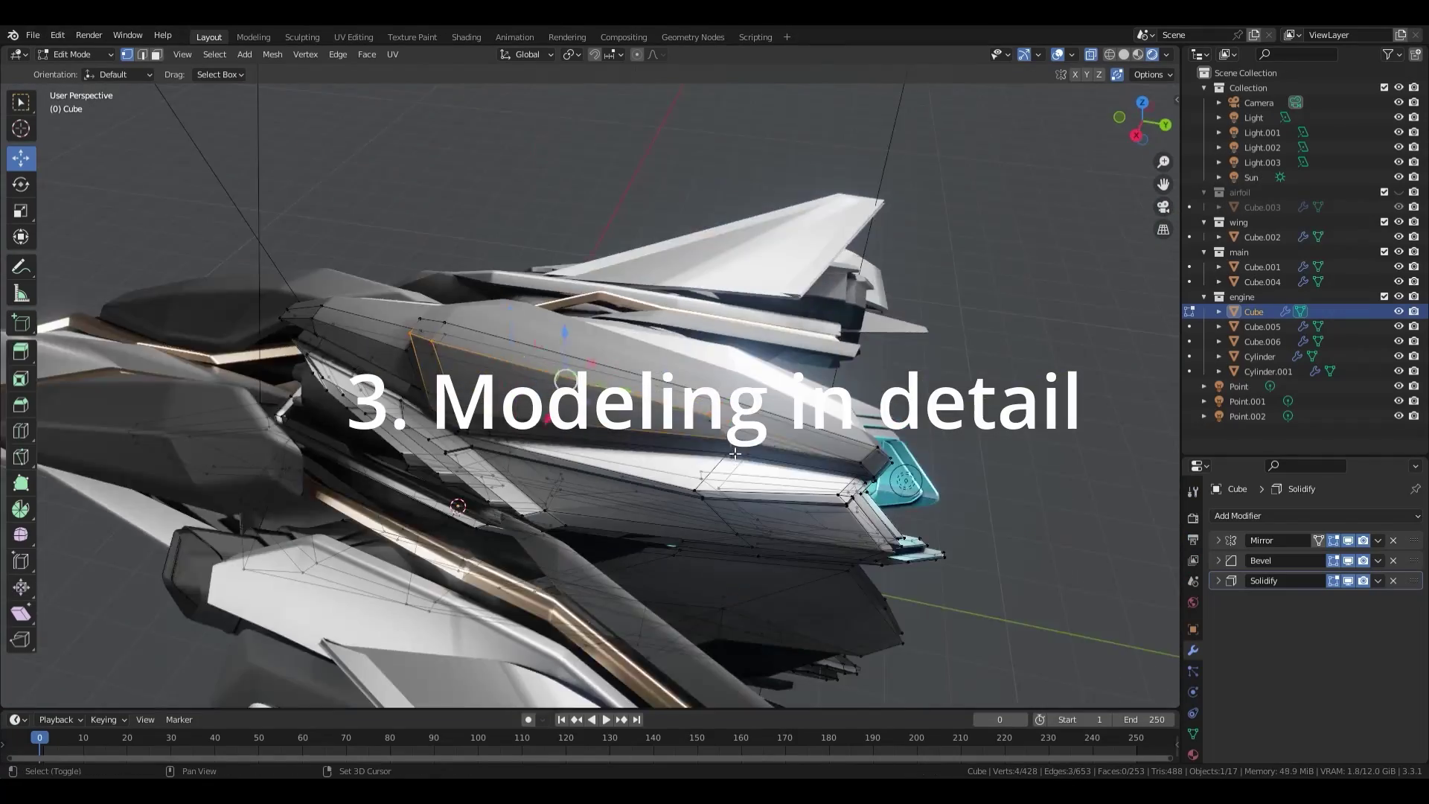
# - Move the selected armour panel on top of the engine cover
pyautogui.moveTo(735, 451); pyautogui.dragTo(551, 328, button='middle')
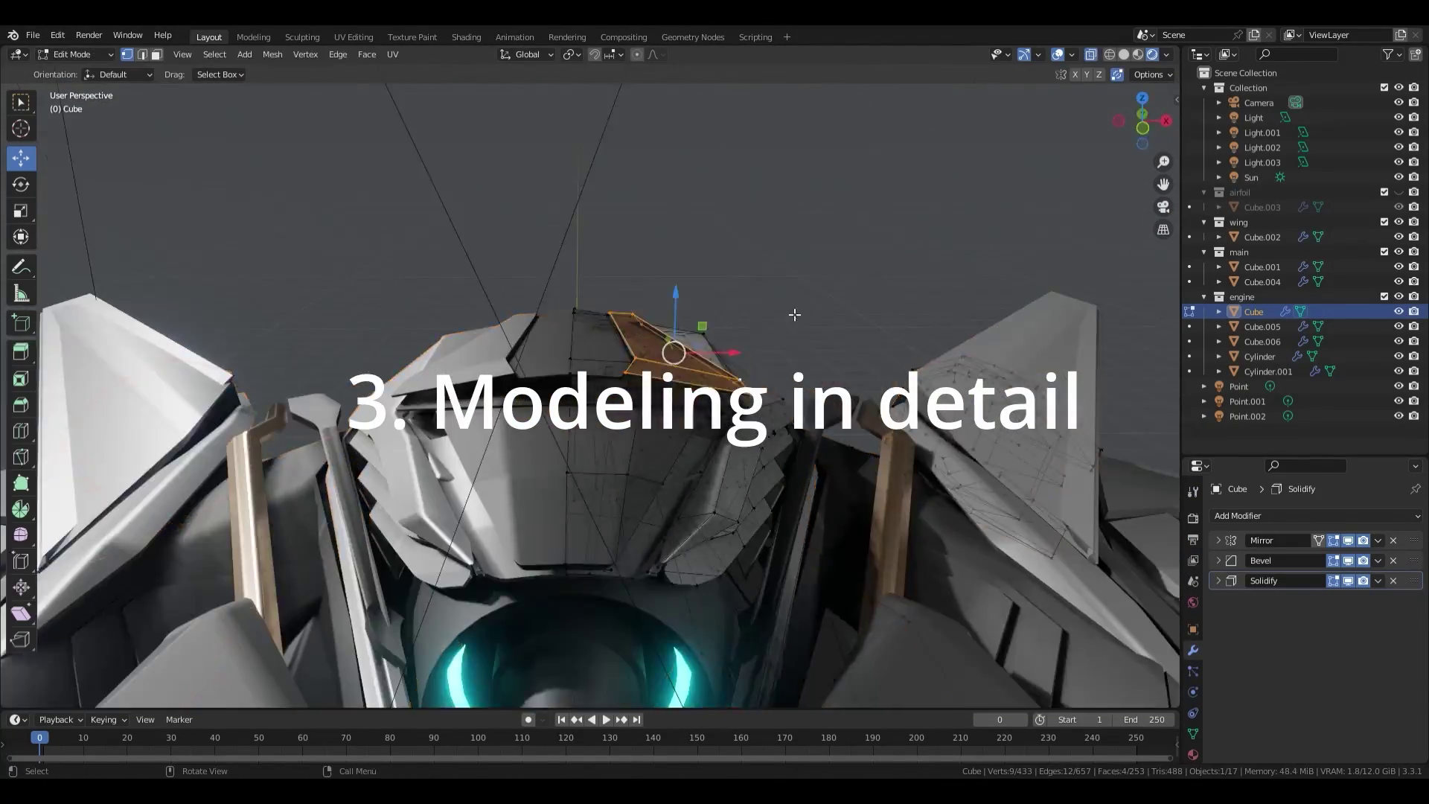
pyautogui.press('g')
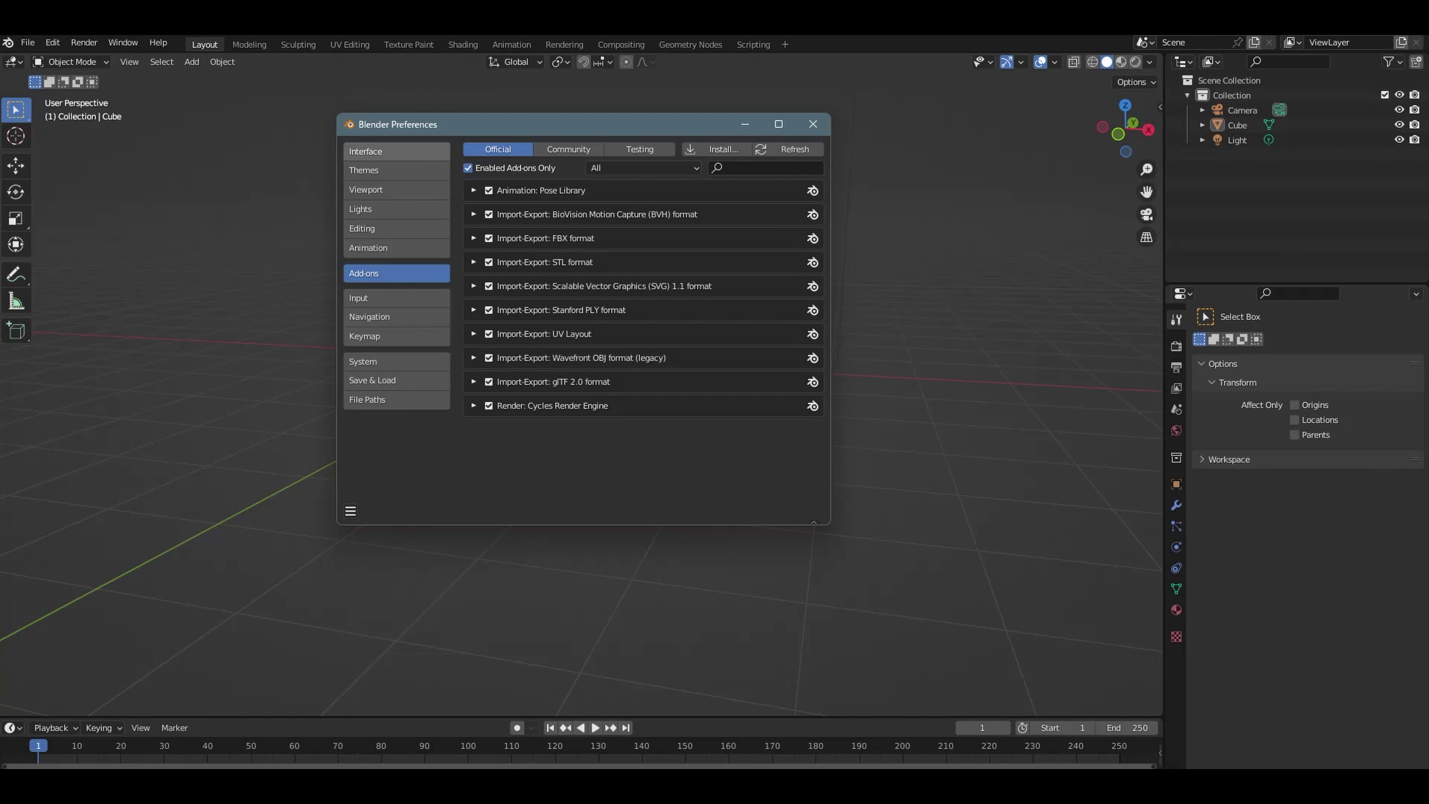
# - Look through the enabled Community and Testing add-ons in the preferences
pyautogui.click(569, 149)
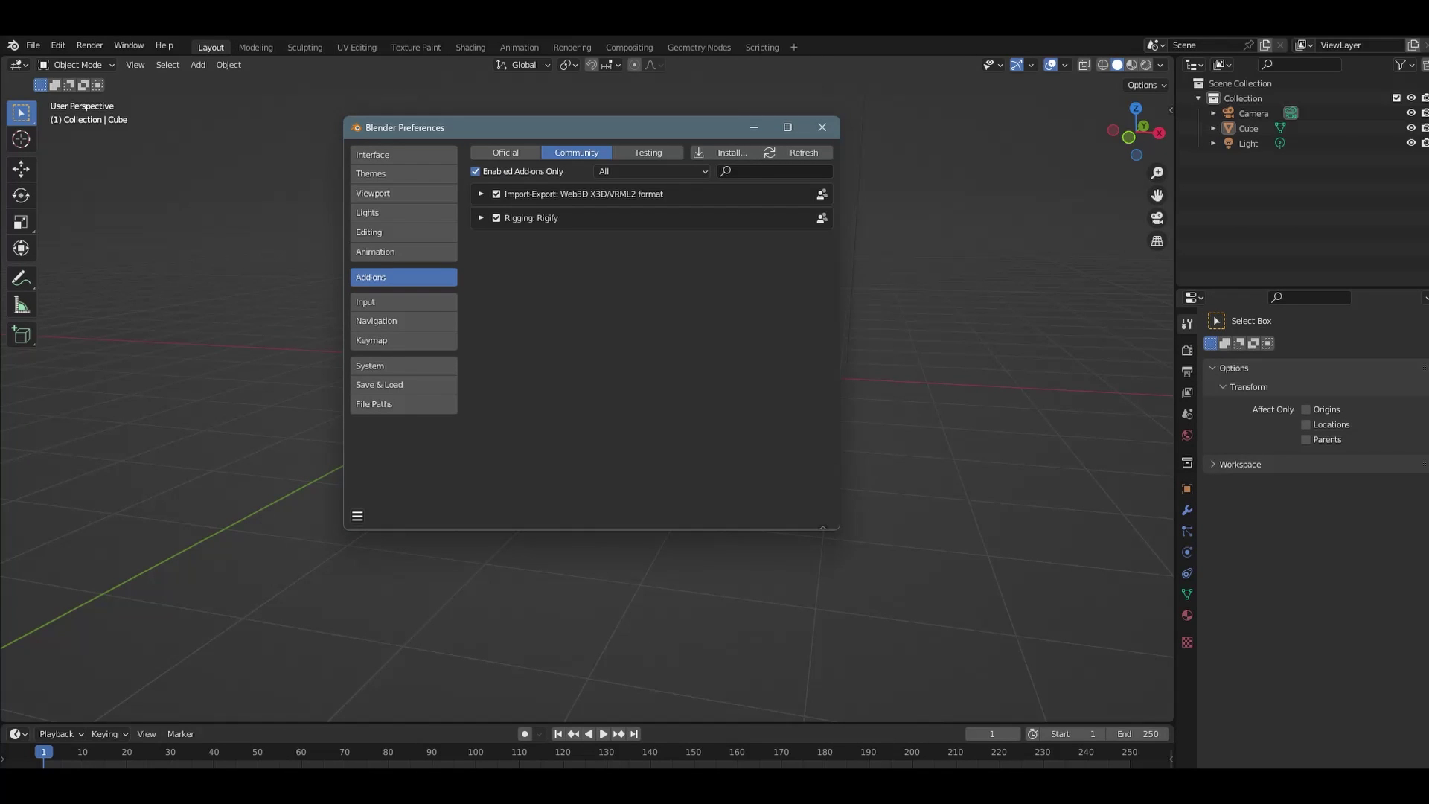
pyautogui.click(647, 152)
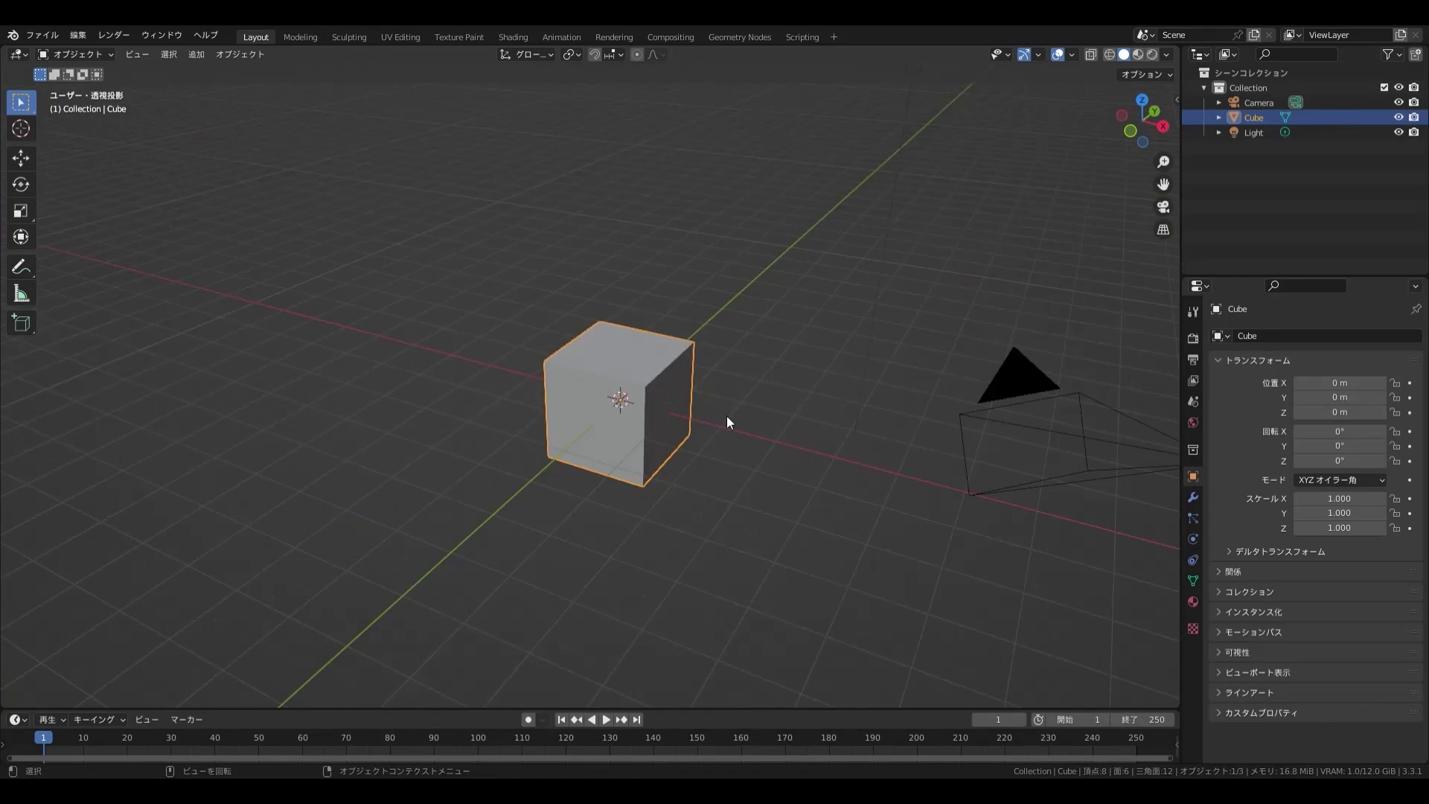
# - Reduce the default cube to a single flat face beside the origin and add a Mirror modifier on X
pyautogui.scroll(-2, 726, 415)
pyautogui.press('x')
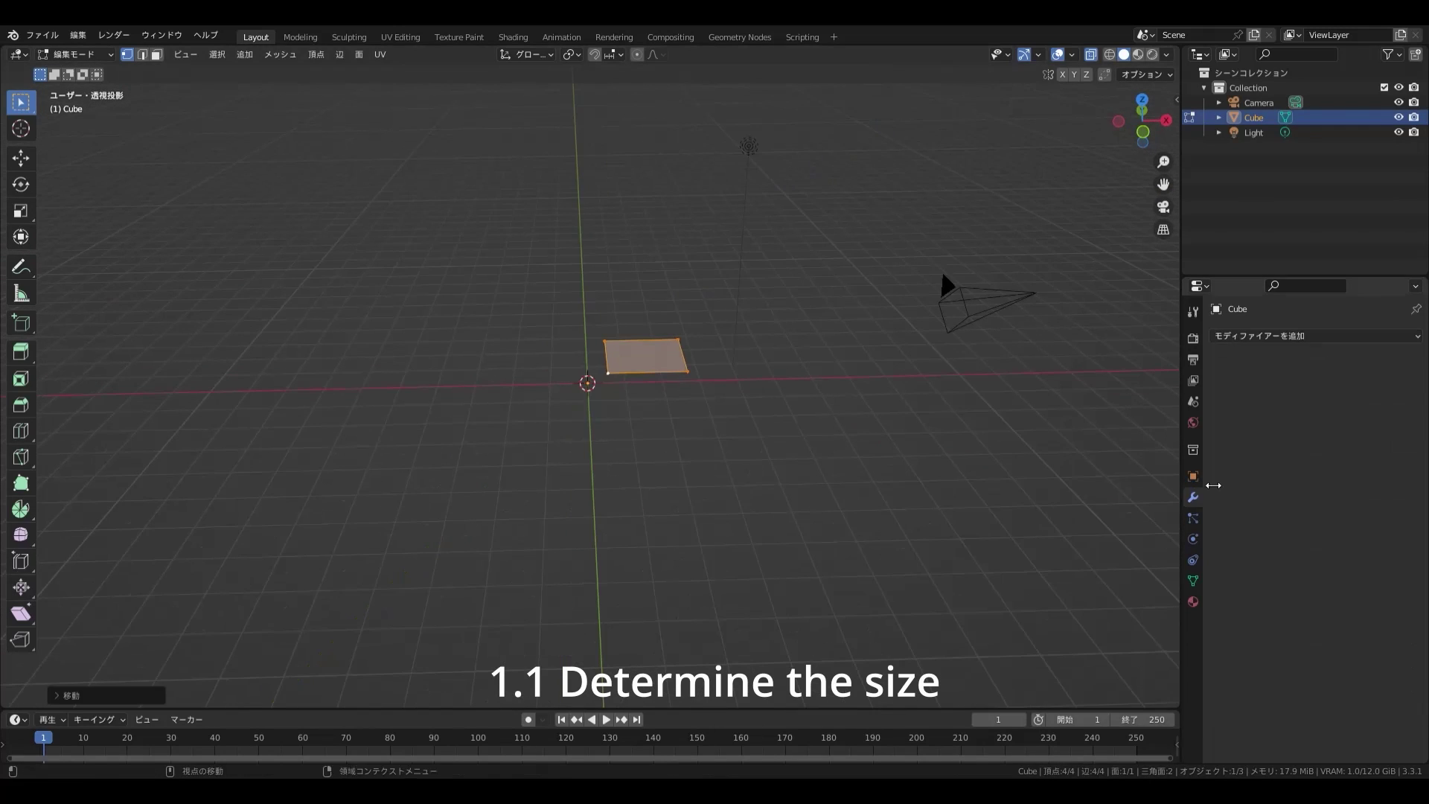
pyautogui.click(1314, 335)
pyautogui.click(1034, 510)
# - Stretch the mirrored face into a long strip along Y and shift its front end toward the centreline
pyautogui.press('KP_7')
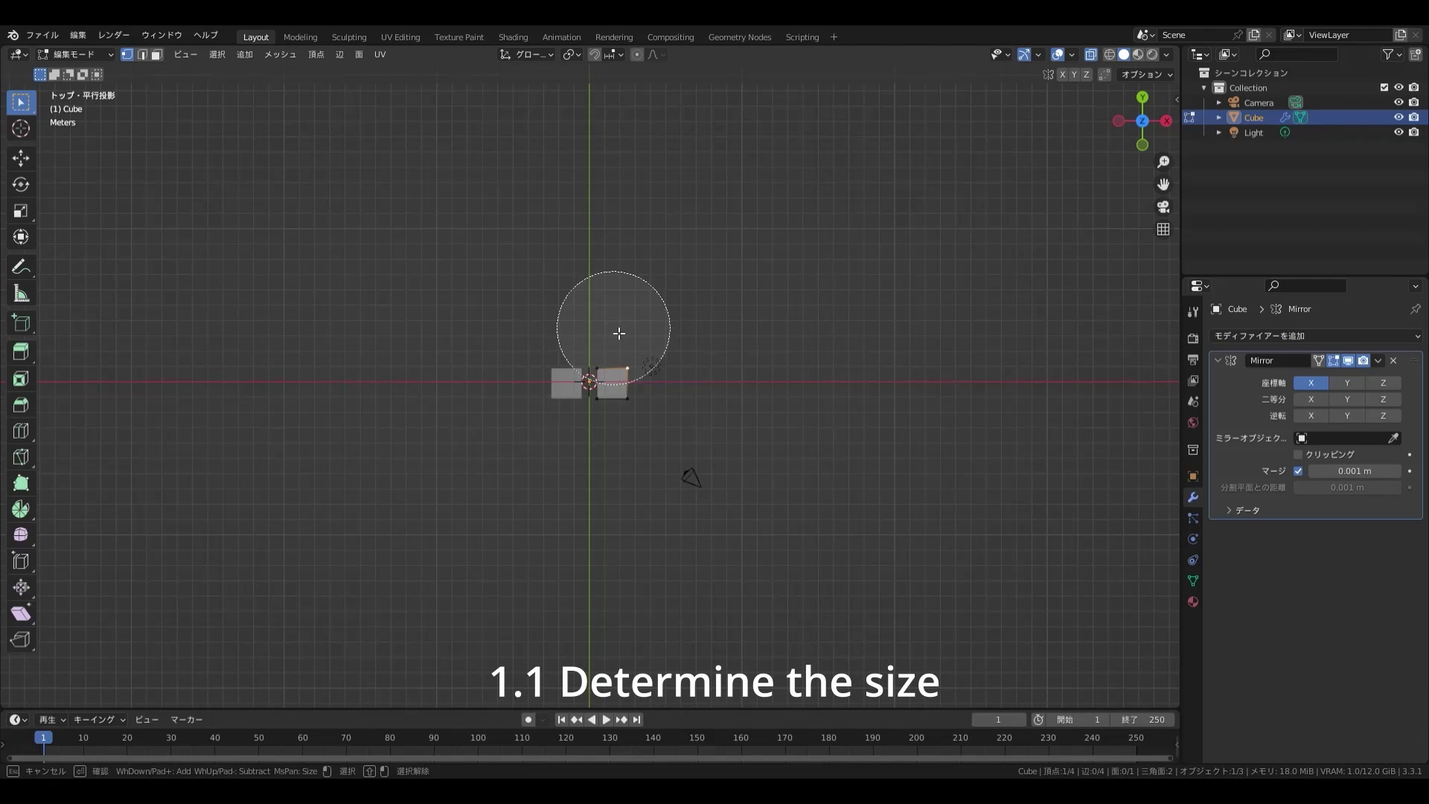
pyautogui.click(680, 513)
pyautogui.moveTo(680, 513); pyautogui.dragTo(801, 370, button='middle')
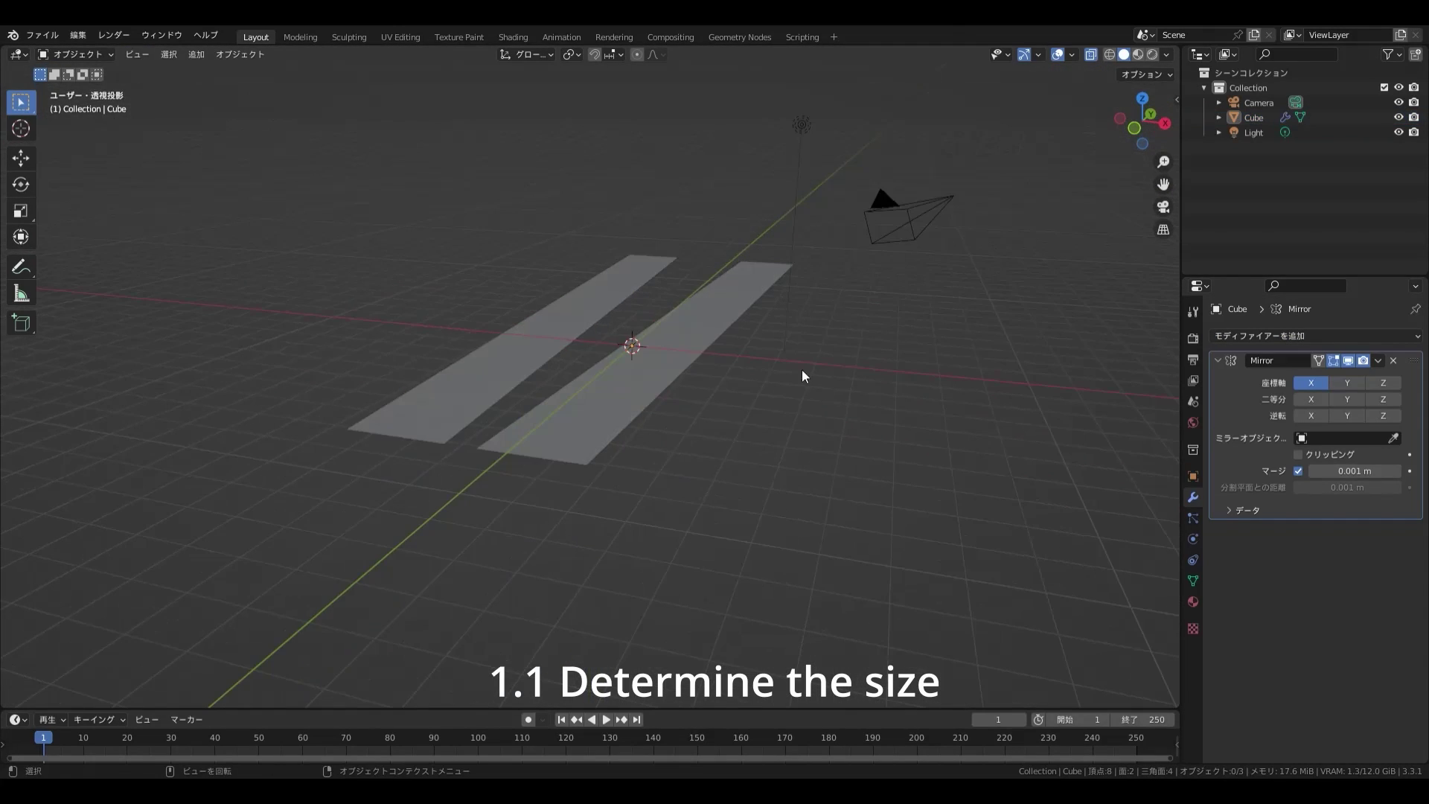
pyautogui.press('Tab')
pyautogui.press('KP_7')
pyautogui.keyDown('alt'); pyautogui.click(675, 265); pyautogui.keyUp('alt')
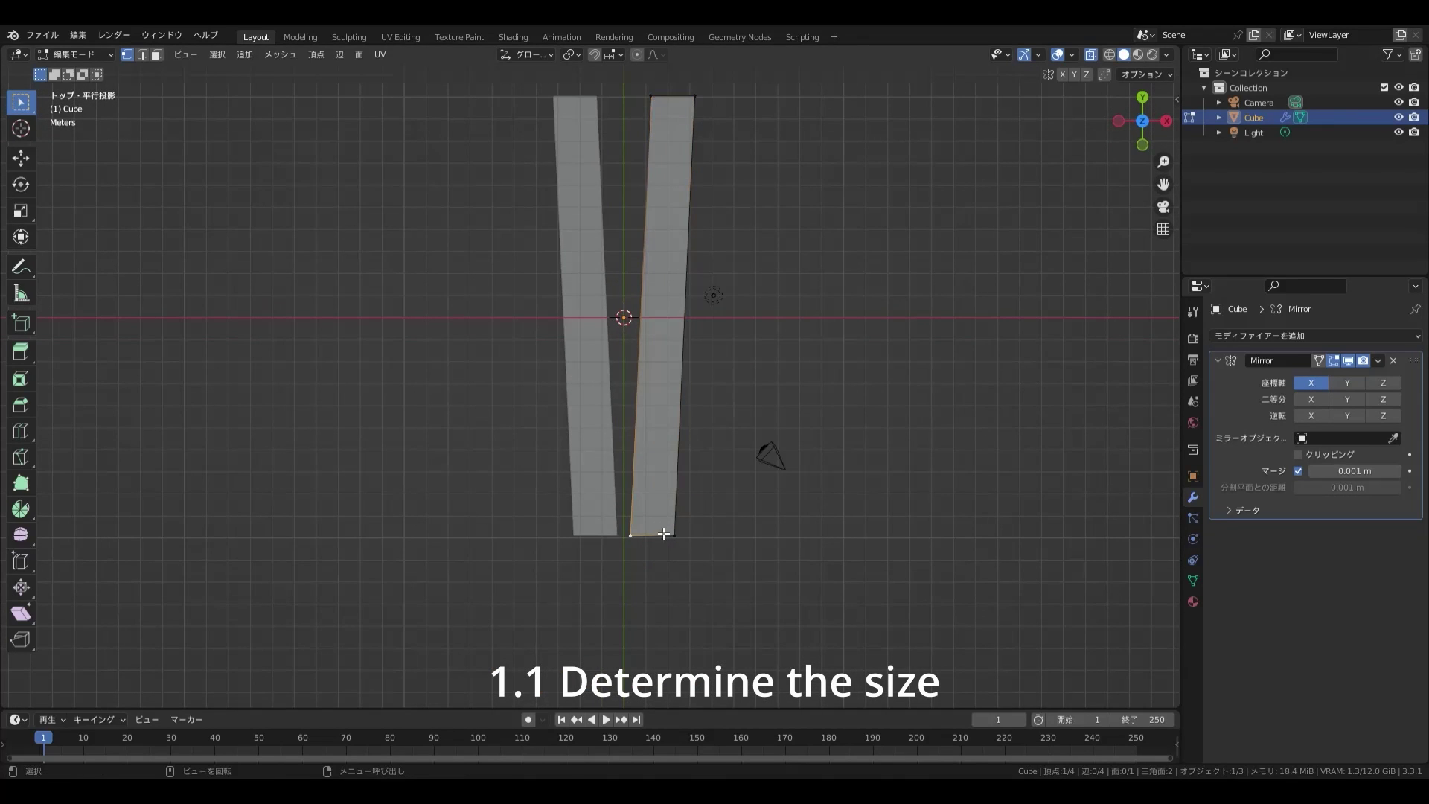
# - Duplicate the strip and reshape the copy into a shorter strip angled outward from the nose
pyautogui.press('a')
pyautogui.hotkey('shift', 'd')
pyautogui.press('r')
pyautogui.click(740, 444)
pyautogui.click(672, 510)
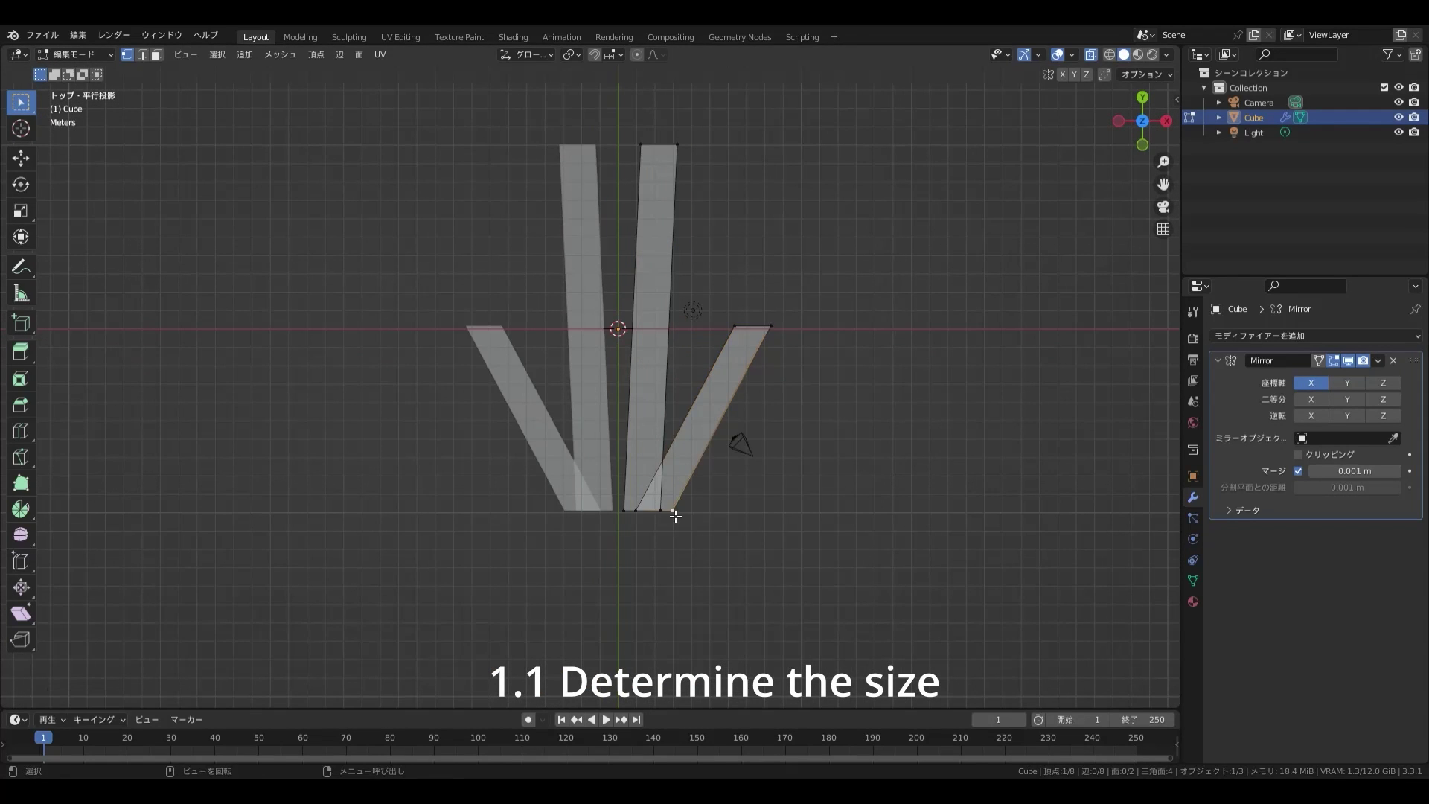
# - Narrow the angled side strip and bring the centre strip against the mirror line with Clipping enabled
pyautogui.click(766, 317)
pyautogui.moveTo(766, 317); pyautogui.dragTo(670, 417, button='middle')
pyautogui.press('KP_7')
pyautogui.keyDown('alt'); pyautogui.click(639, 390); pyautogui.keyUp('alt')
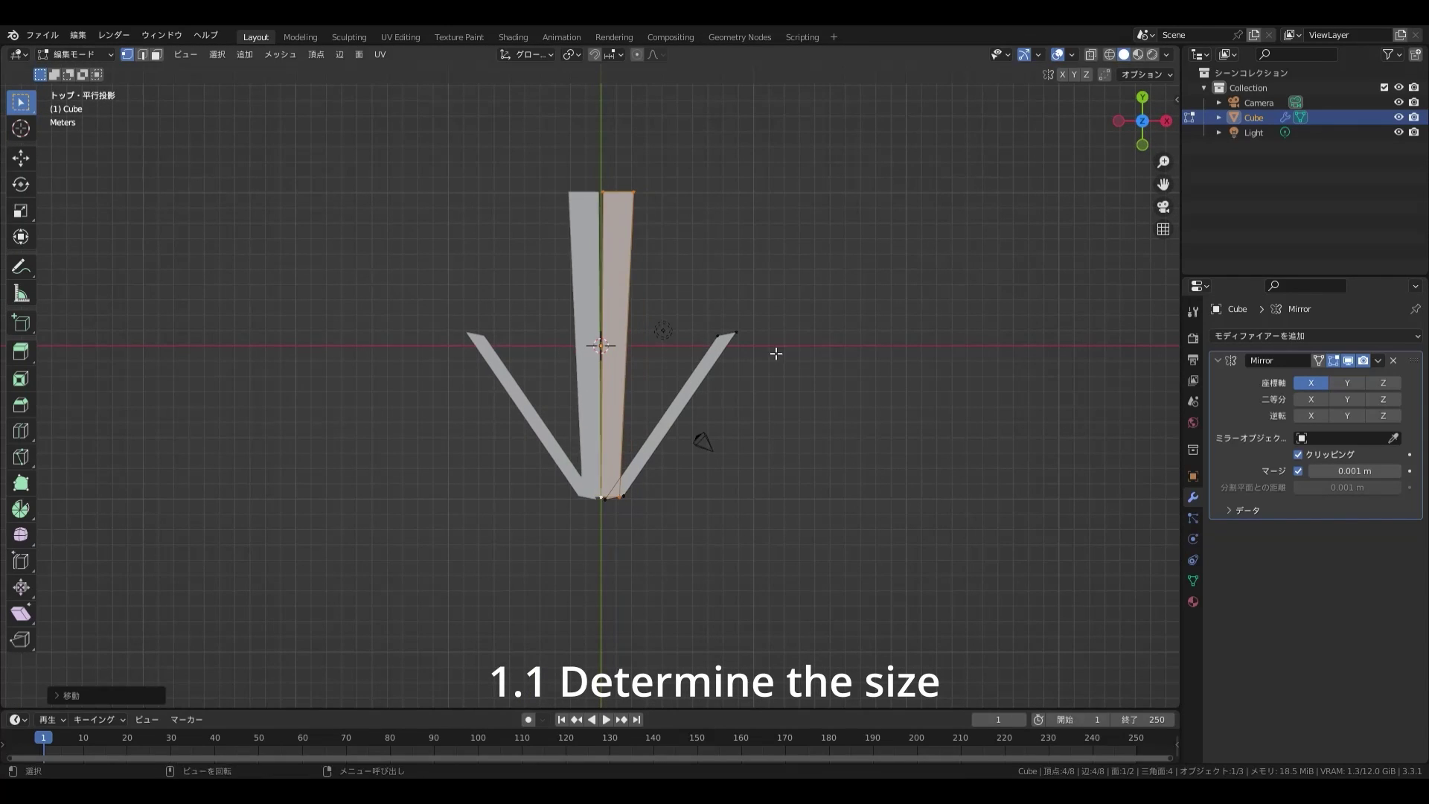
# - Extrude the side strip rearward and build out the pointed fuselage, inner strut and outer wing panel outlines
pyautogui.click(655, 451)
pyautogui.moveTo(655, 450); pyautogui.dragTo(848, 373, button='middle')
pyautogui.press('KP_7')
pyautogui.press('e')
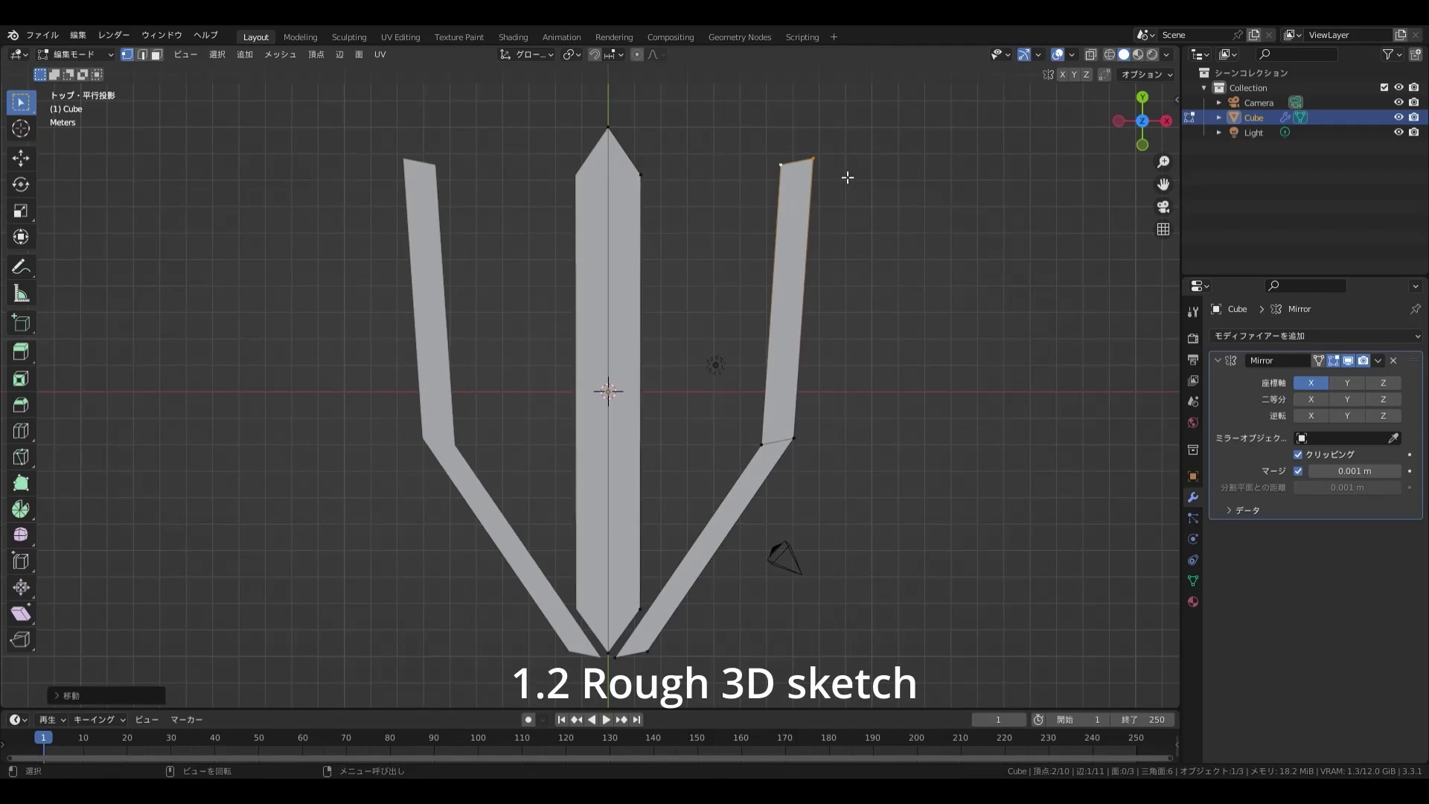
pyautogui.press('c')
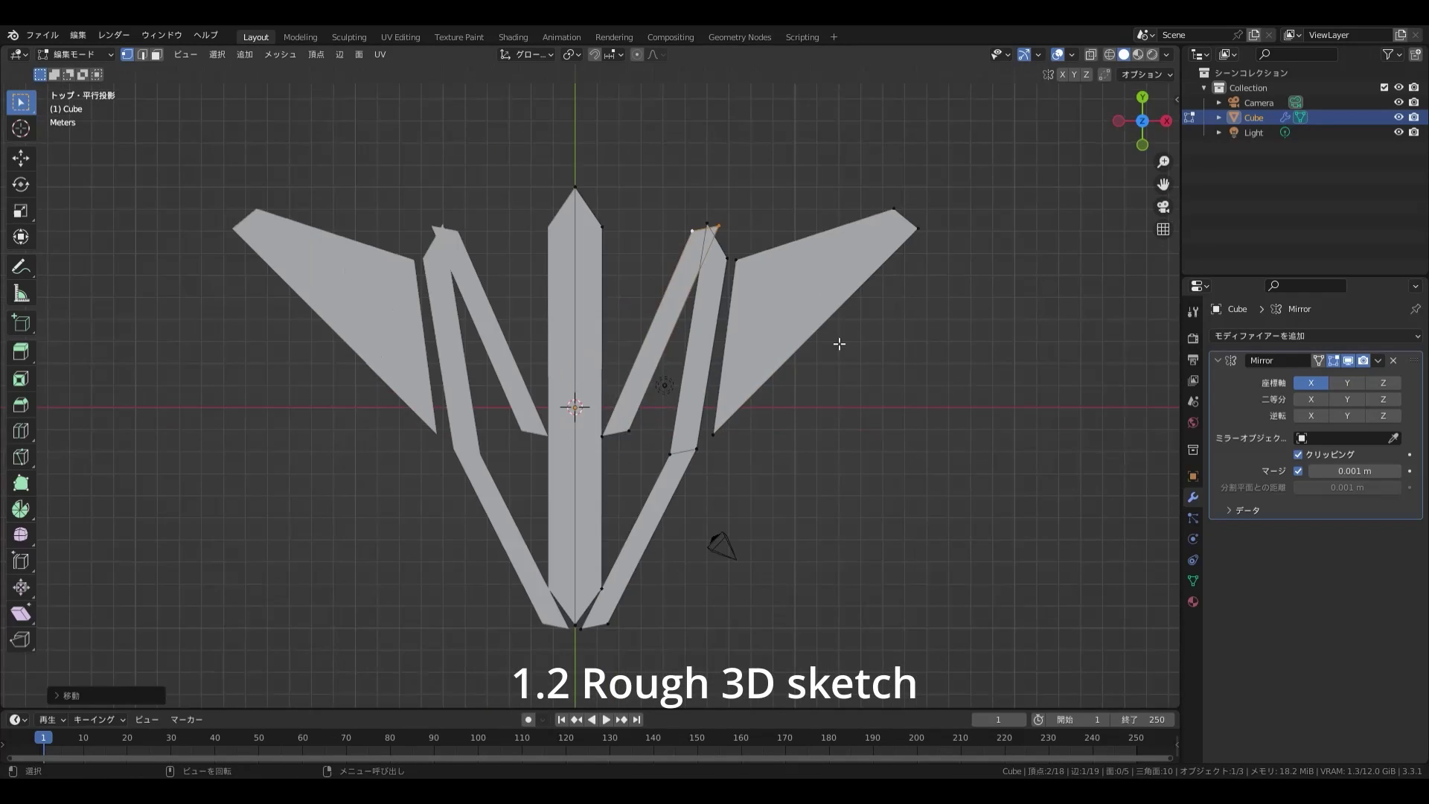
# - Move vertices of the flat outline vertically to give the fuselage, side strips and wings a 3D slope
pyautogui.moveTo(839, 341); pyautogui.dragTo(568, 475, button='middle')
pyautogui.press('g')
pyautogui.click(658, 432)
pyautogui.press('a')
pyautogui.moveTo(658, 433); pyautogui.dragTo(702, 429, button='middle')
pyautogui.click(791, 351)
pyautogui.moveTo(791, 351); pyautogui.dragTo(914, 371, button='middle')
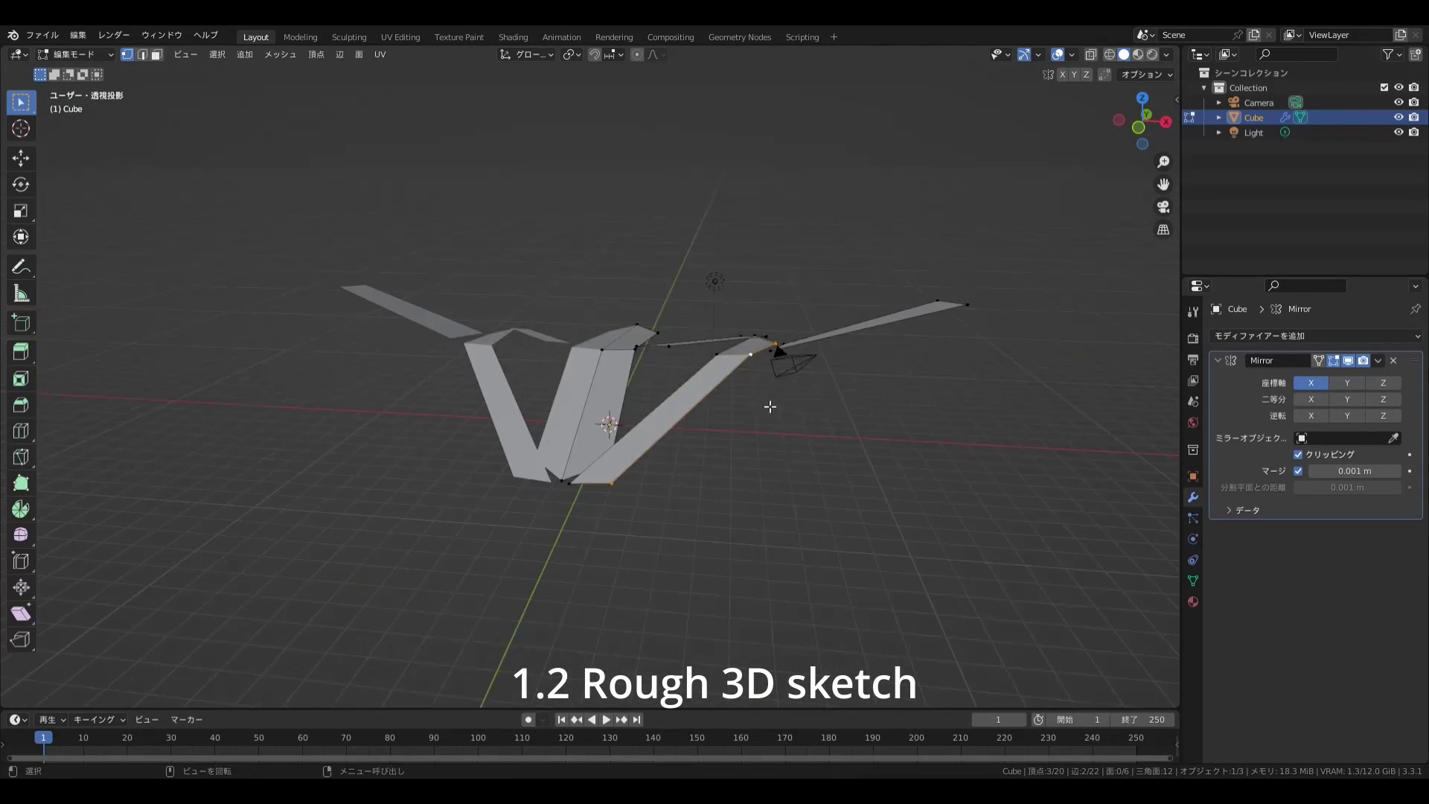
# - Move the selected outer side-strip vertices along the Z axis
pyautogui.press('g')
pyautogui.press('z')
pyautogui.click(911, 350)
pyautogui.moveTo(911, 350); pyautogui.dragTo(720, 459, button='middle')
# - Slide the selected vertex along its edge to refine the ship's hull shape
pyautogui.click(462, 496)
pyautogui.press('g')
pyautogui.press('g')
pyautogui.click(601, 541)
pyautogui.moveTo(602, 541); pyautogui.dragTo(661, 429, button='middle')
pyautogui.press('Escape')
pyautogui.moveTo(797, 367)
pyautogui.mouseDown(button='middle')
pyautogui.moveTo(664, 429)
pyautogui.moveTo(593, 418)
pyautogui.moveTo(781, 437)
pyautogui.moveTo(616, 446)
pyautogui.moveTo(646, 448)
pyautogui.mouseUp(button='middle')
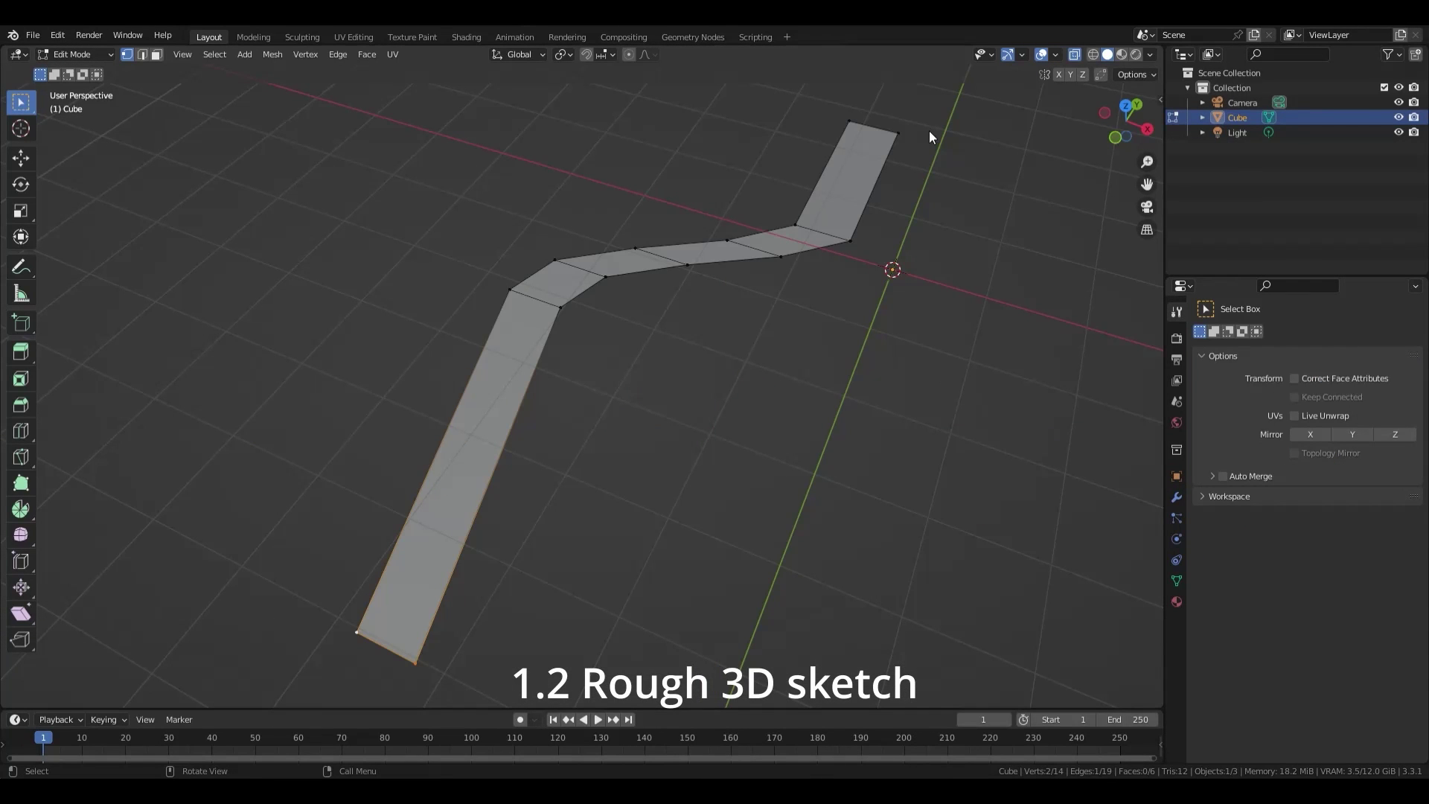
# - Enable Auto Merge in the mesh editing options
pyautogui.moveTo(719, 415); pyautogui.dragTo(709, 338, button='middle')
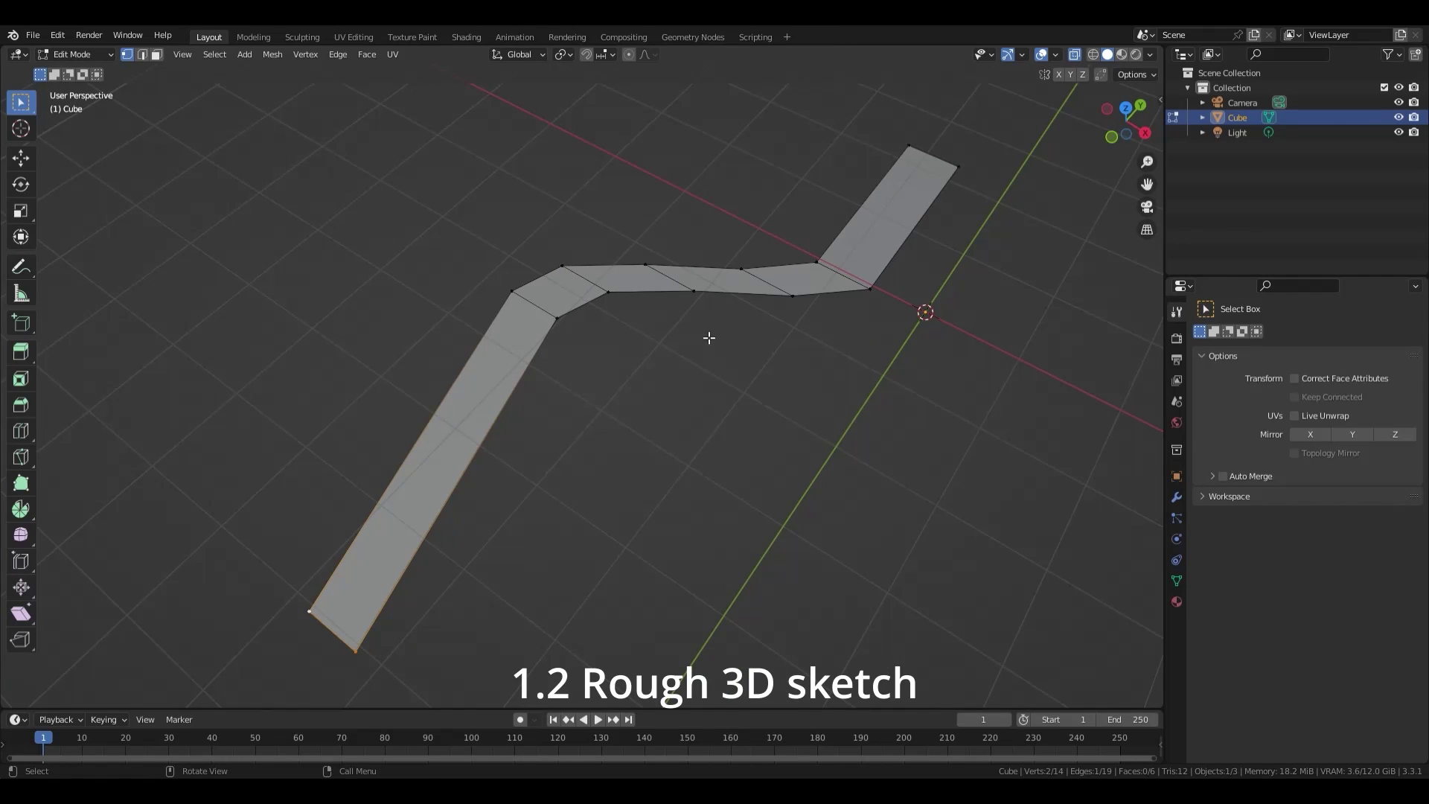
pyautogui.moveTo(972, 361)
pyautogui.mouseDown(button='middle')
pyautogui.moveTo(955, 385)
pyautogui.moveTo(961, 363)
pyautogui.mouseUp(button='middle')
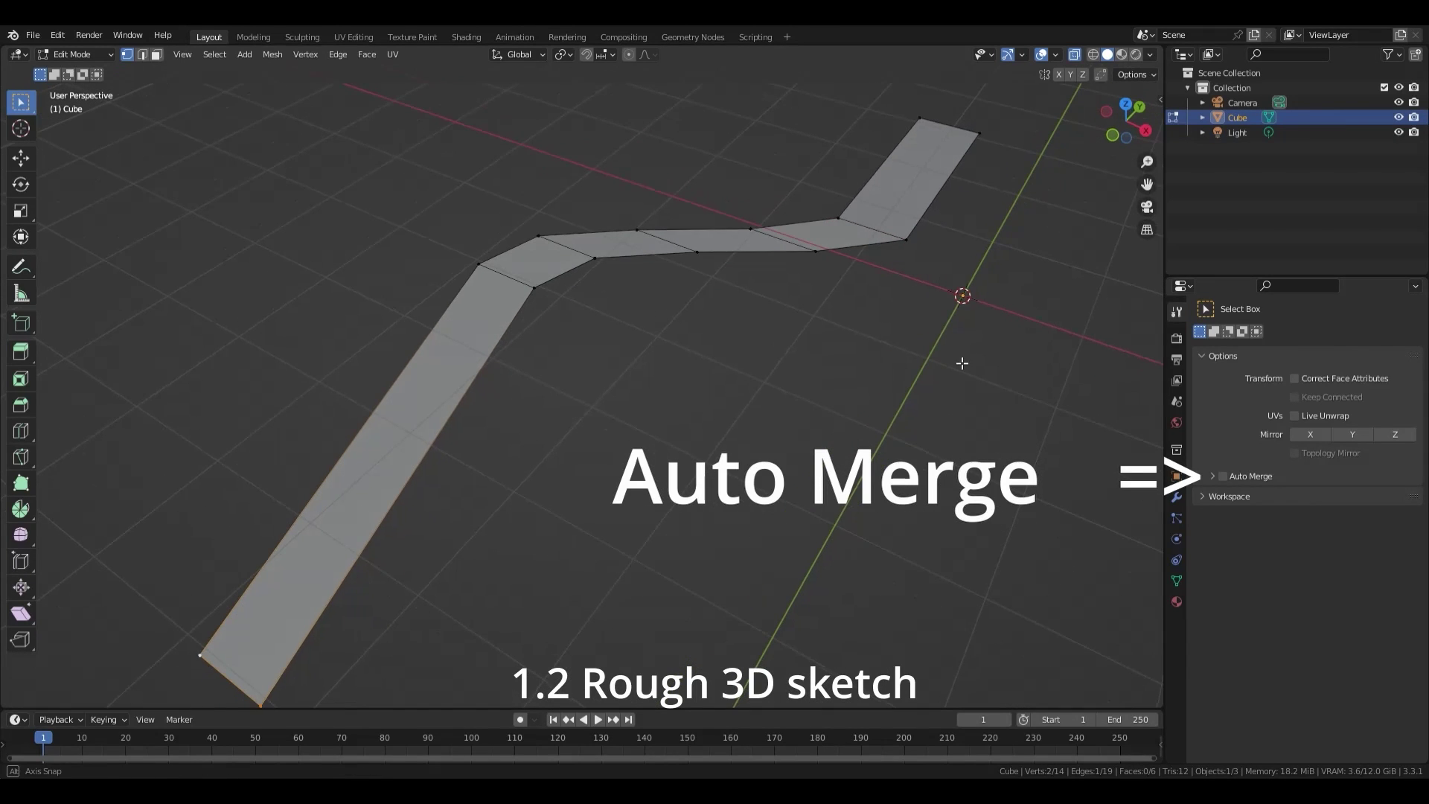
pyautogui.click(1211, 476)
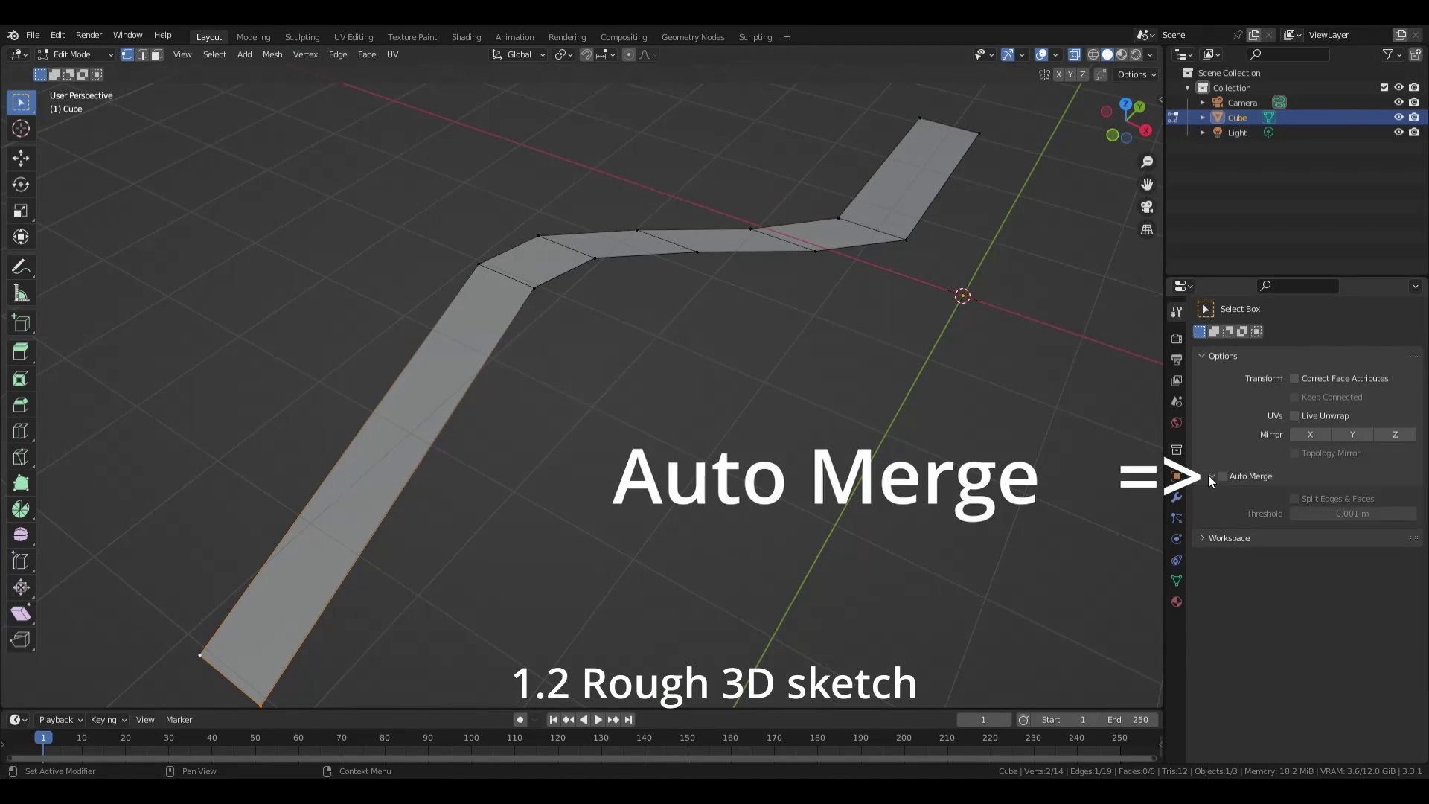
pyautogui.click(1223, 477)
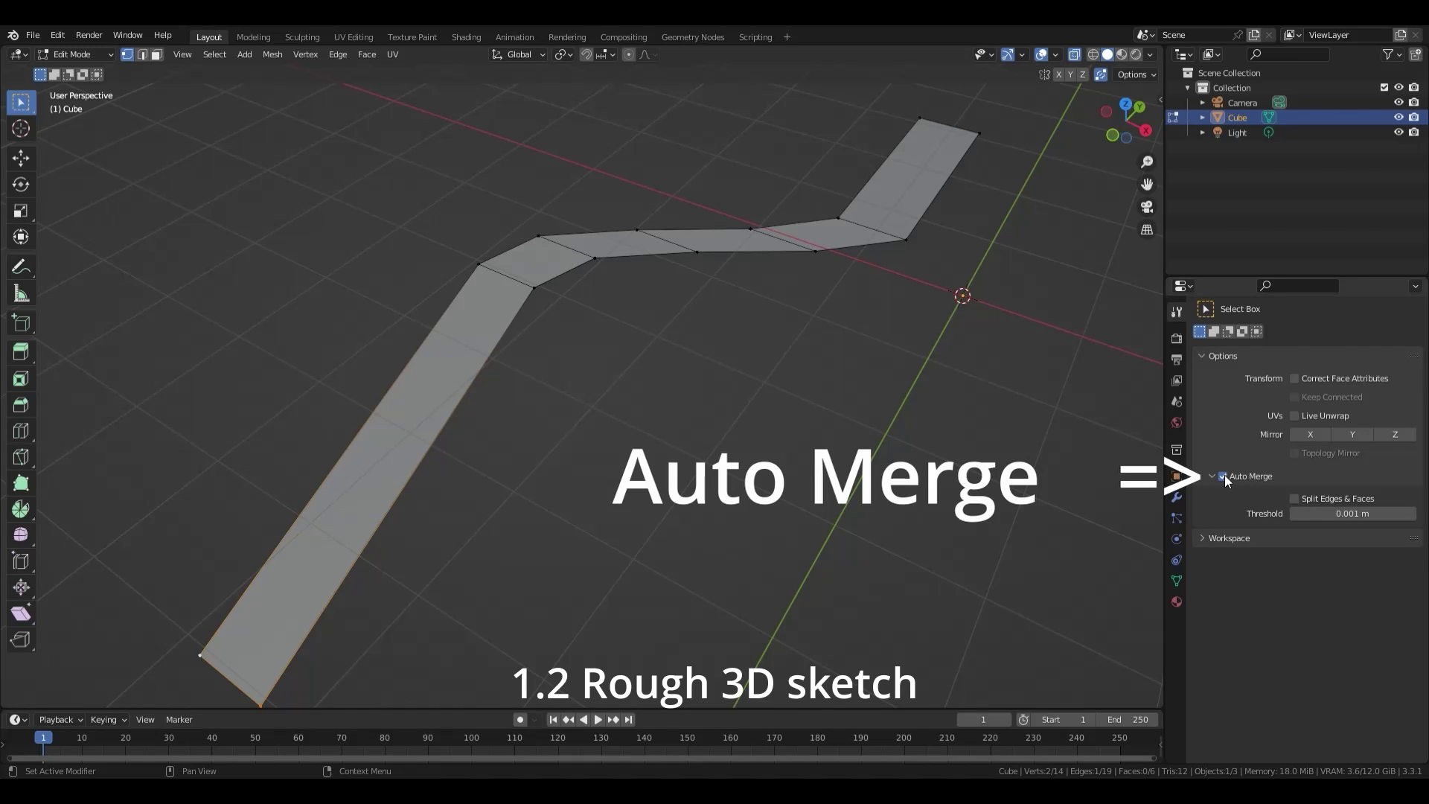
# - Slide cross edges in the strip's middle section along its length onto their neighbours so they merge
pyautogui.moveTo(794, 329); pyautogui.dragTo(791, 338, button='middle')
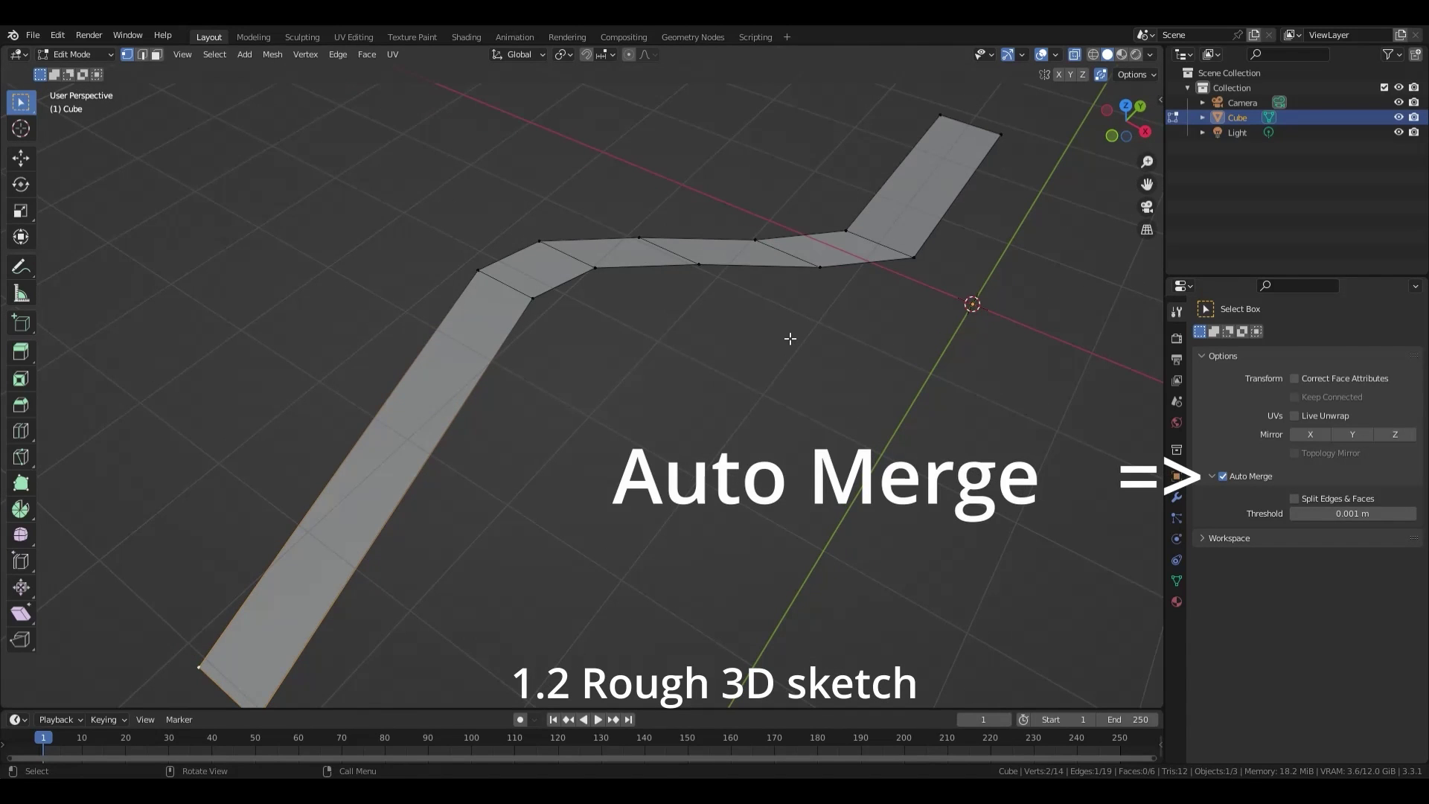
pyautogui.moveTo(805, 271); pyautogui.dragTo(849, 305, button='middle')
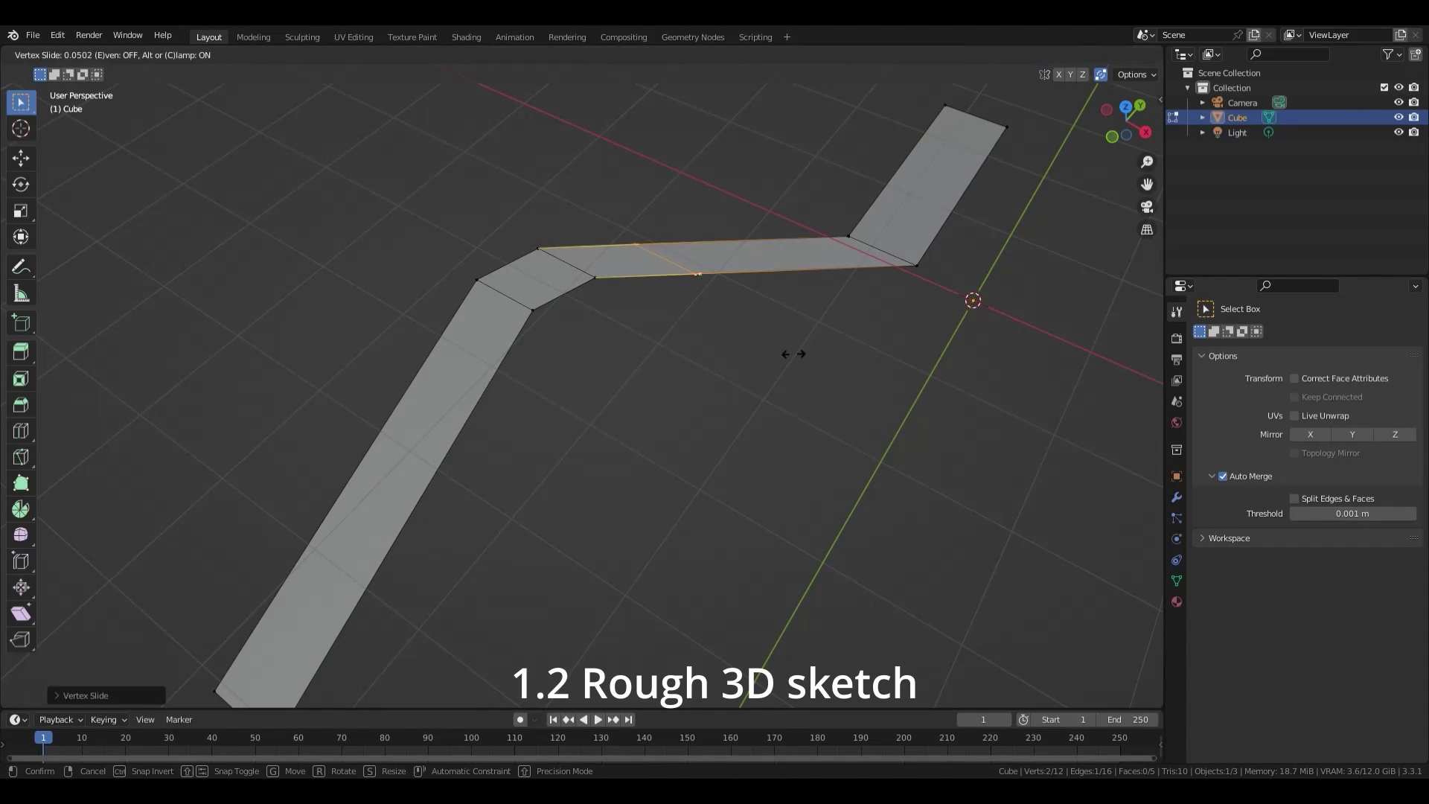
pyautogui.moveTo(885, 398); pyautogui.dragTo(753, 367, button='middle')
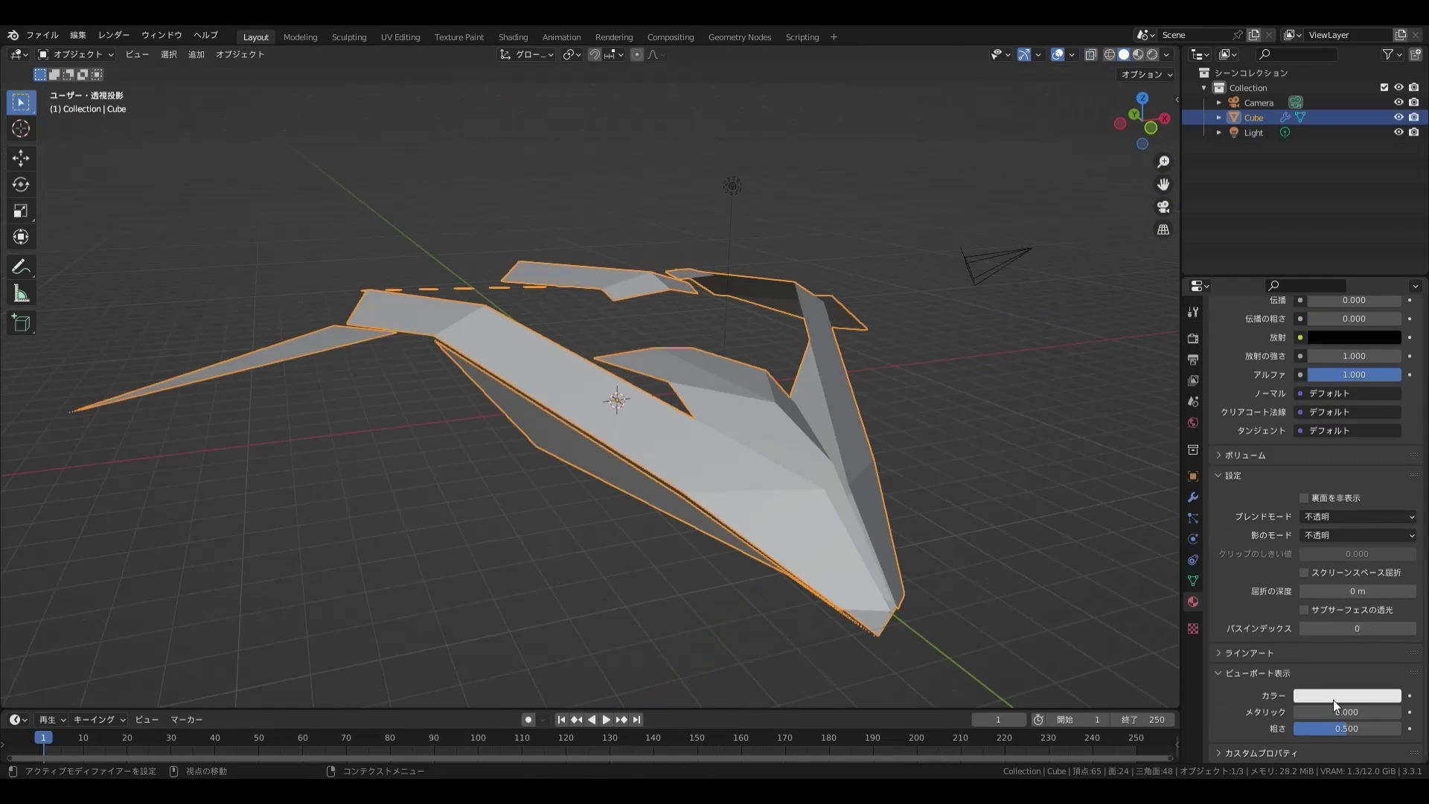
# - Darken the main body material's viewport display colour to a medium grey
pyautogui.click(1333, 695)
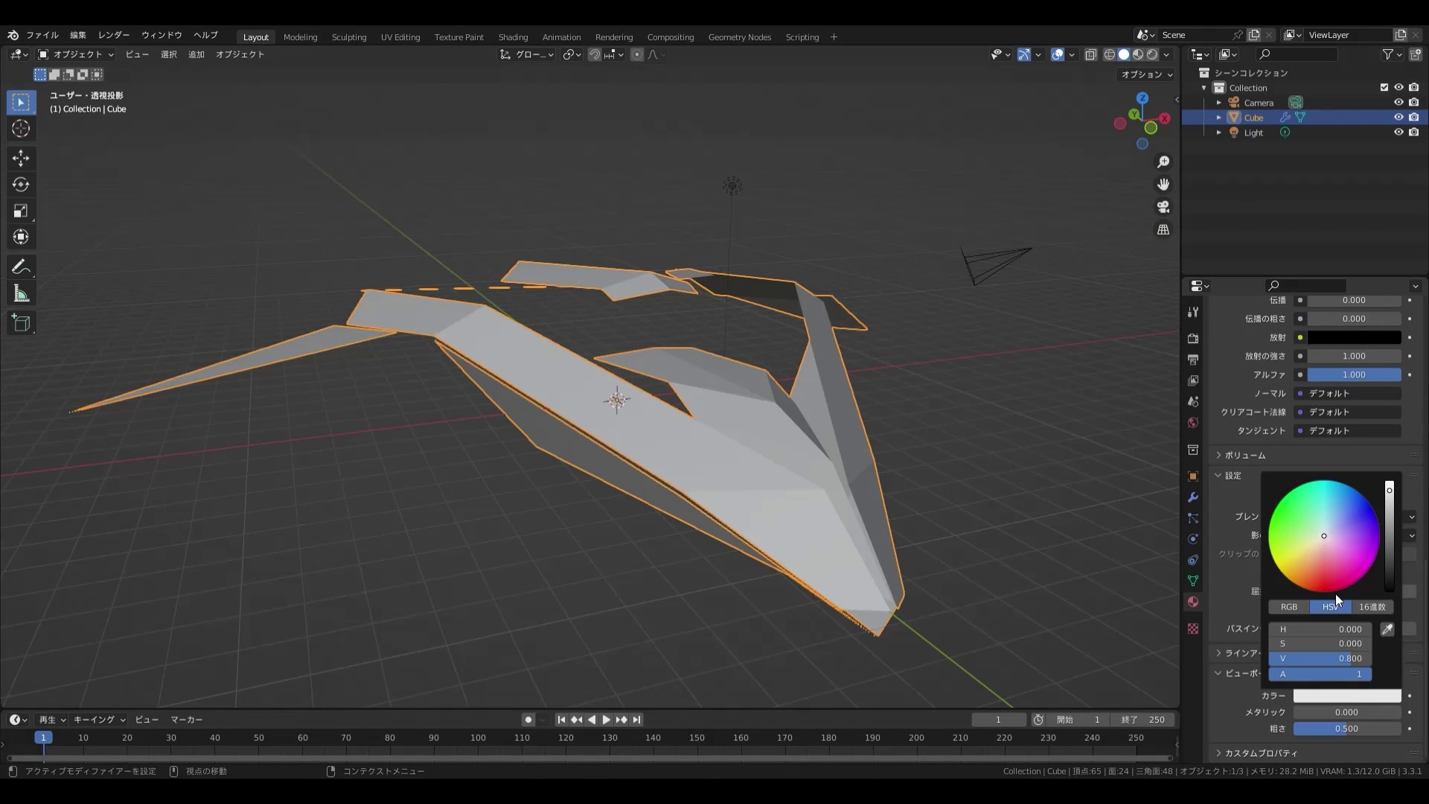
pyautogui.moveTo(1335, 658); pyautogui.dragTo(1310, 658)
pyautogui.moveTo(968, 513); pyautogui.dragTo(775, 438, button='middle')
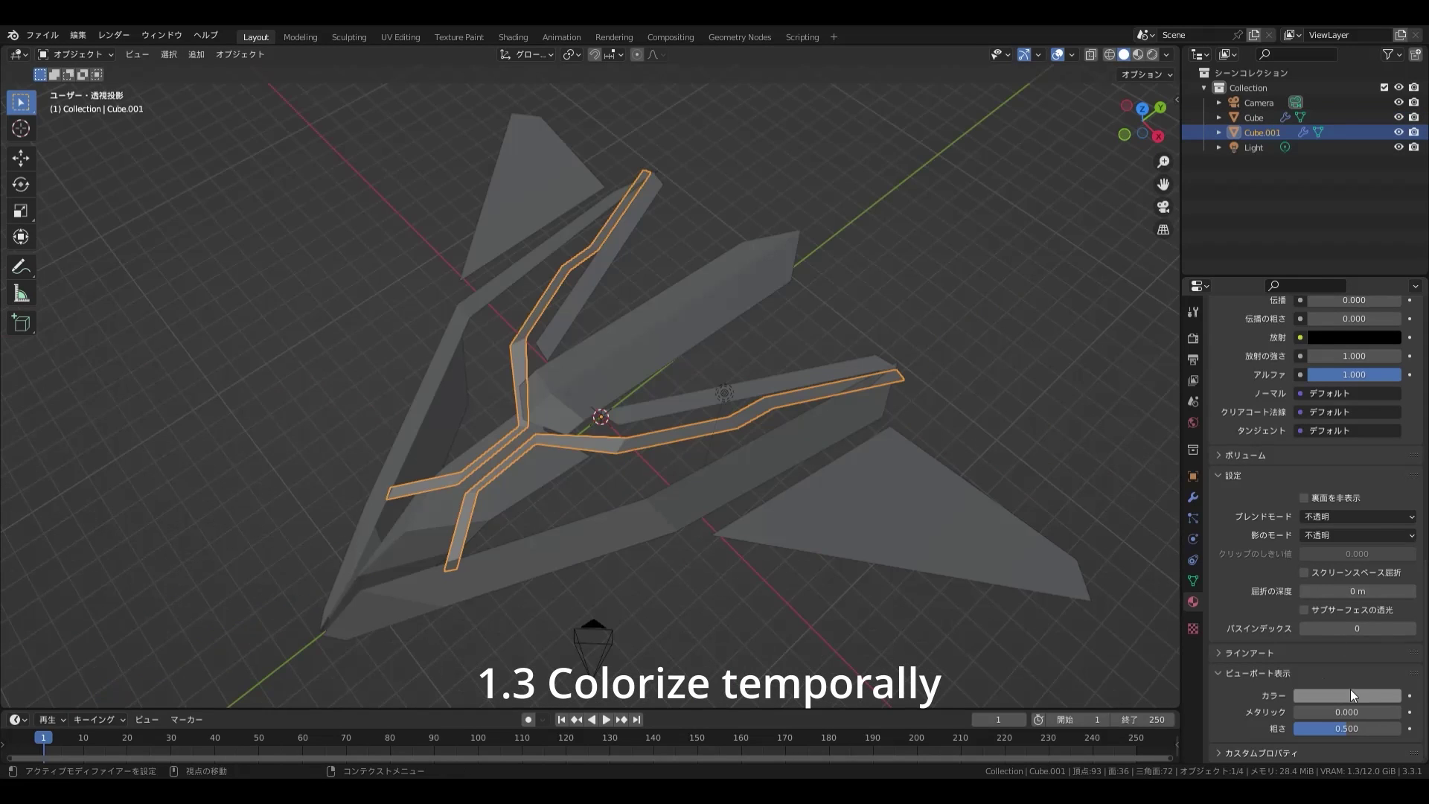
# - Brighten the trim strips' viewport display colour to a value of about 0.711 and give it a slight warm tint
pyautogui.click(1350, 695)
pyautogui.moveTo(1386, 526); pyautogui.dragTo(1389, 494)
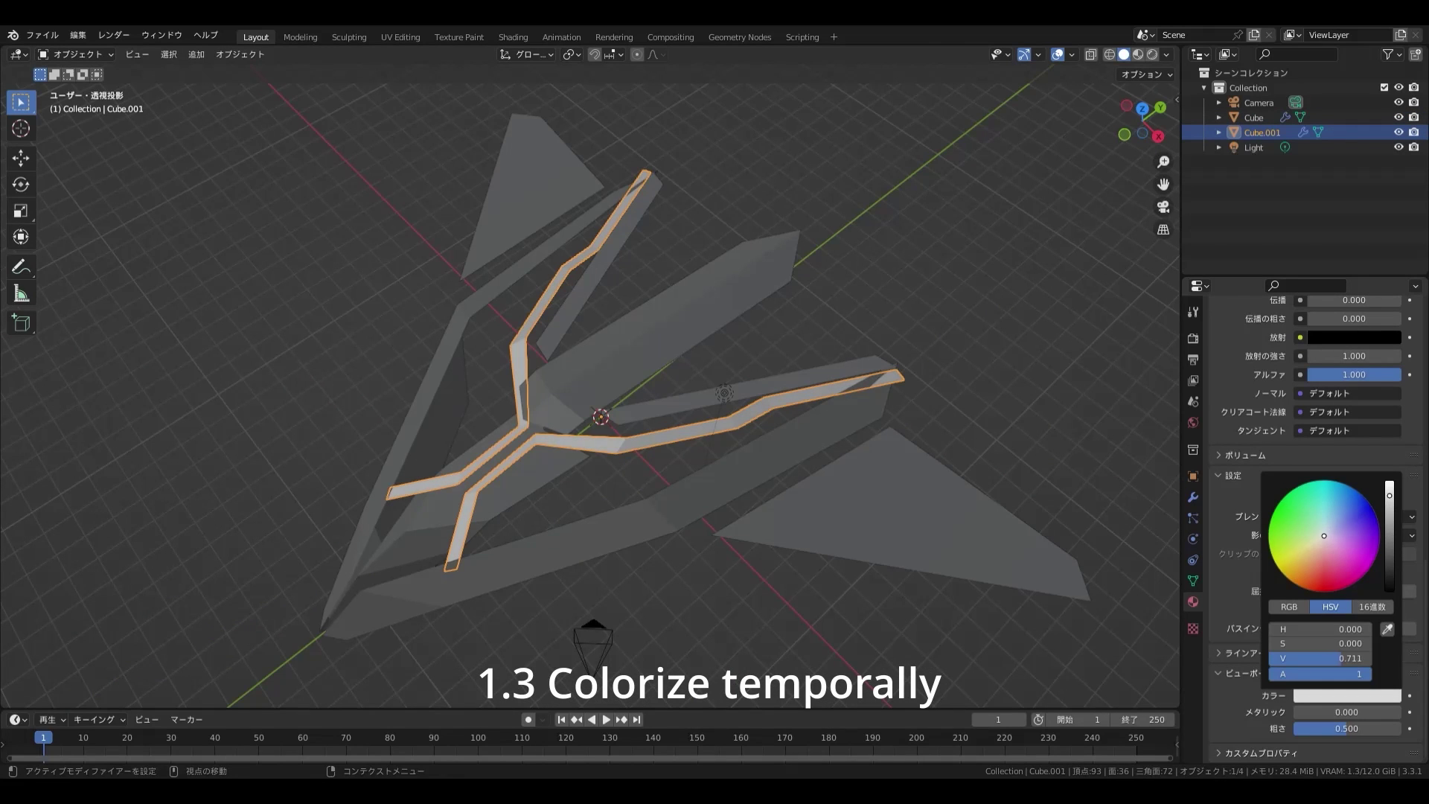
pyautogui.click(1333, 533)
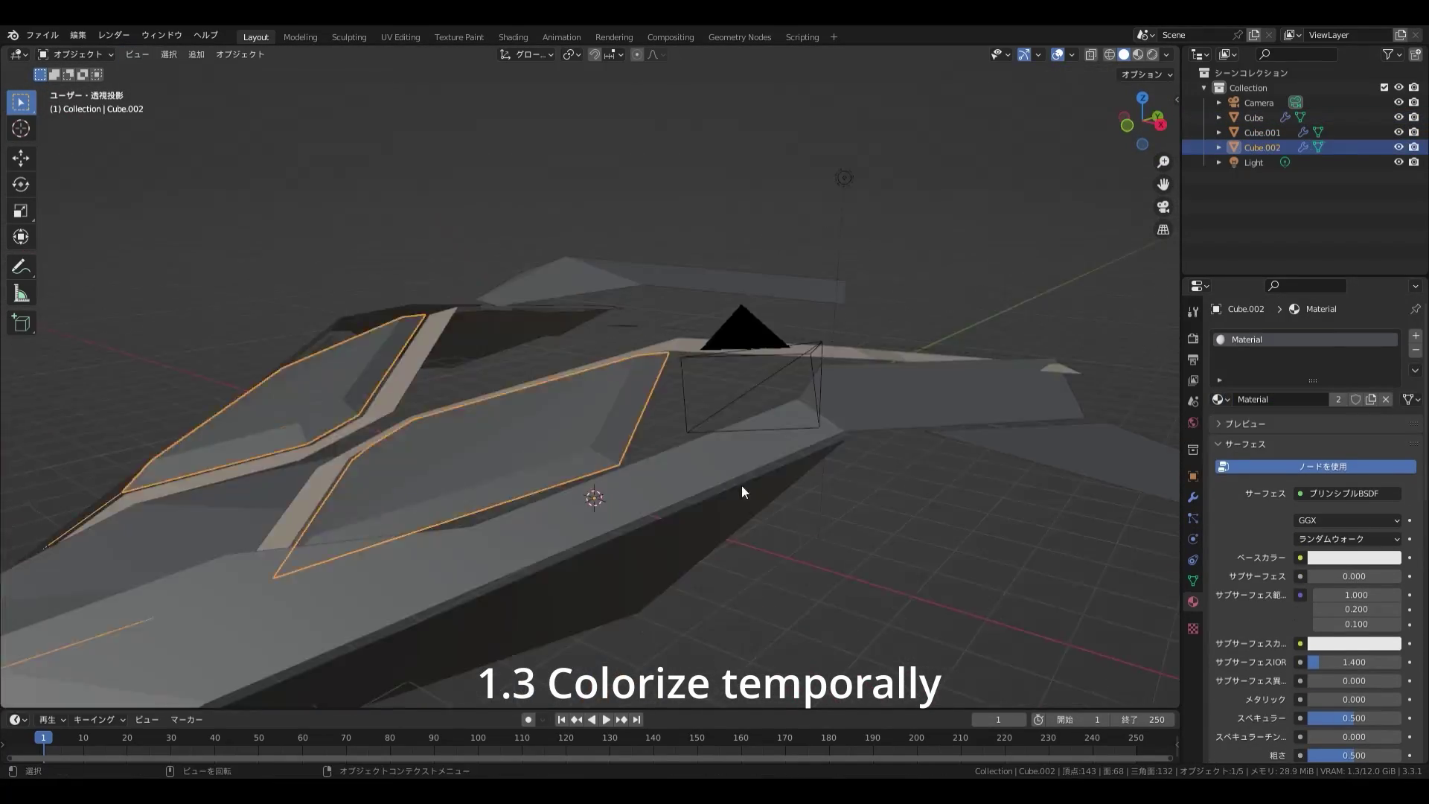
# - Add a cylinder lying lengthwise in the ship and raise it along Z into the upper hull
pyautogui.moveTo(741, 485); pyautogui.dragTo(613, 399, button='middle')
pyautogui.click(643, 416)
pyautogui.click(613, 399)
pyautogui.click(711, 471)
pyautogui.hotkey('shift', 'a')
pyautogui.moveTo(704, 467)
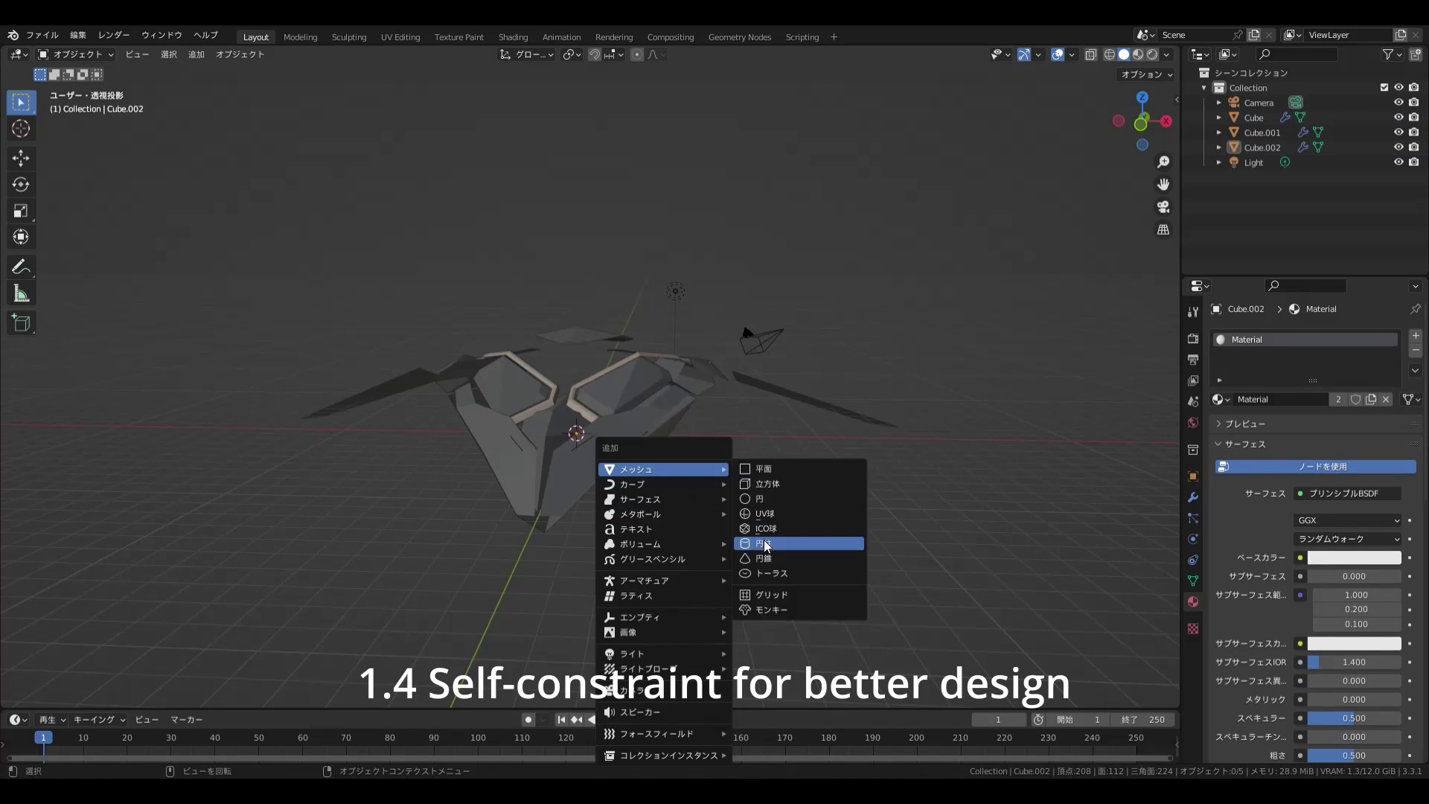
pyautogui.click(765, 544)
pyautogui.press('Tab')
pyautogui.press('KP_3')
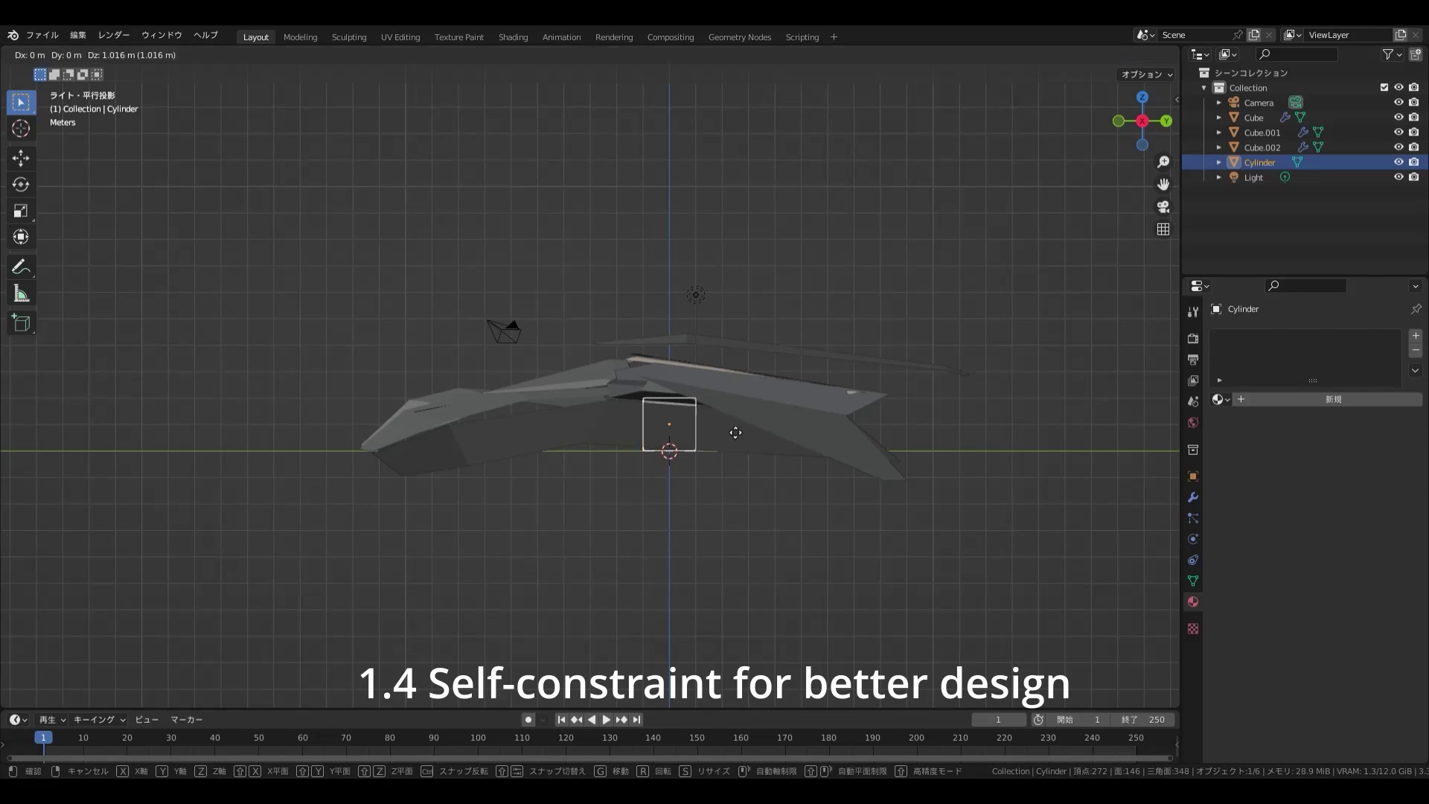
pyautogui.click(691, 390)
# - Shift the cylinder's front end along Y toward the nose and give it a tapered front section
pyautogui.press('Tab')
pyautogui.scroll(4, 722, 382)
pyautogui.hotkey('shift', 'space')
pyautogui.press('g')
pyautogui.moveTo(745, 363); pyautogui.dragTo(721, 363)
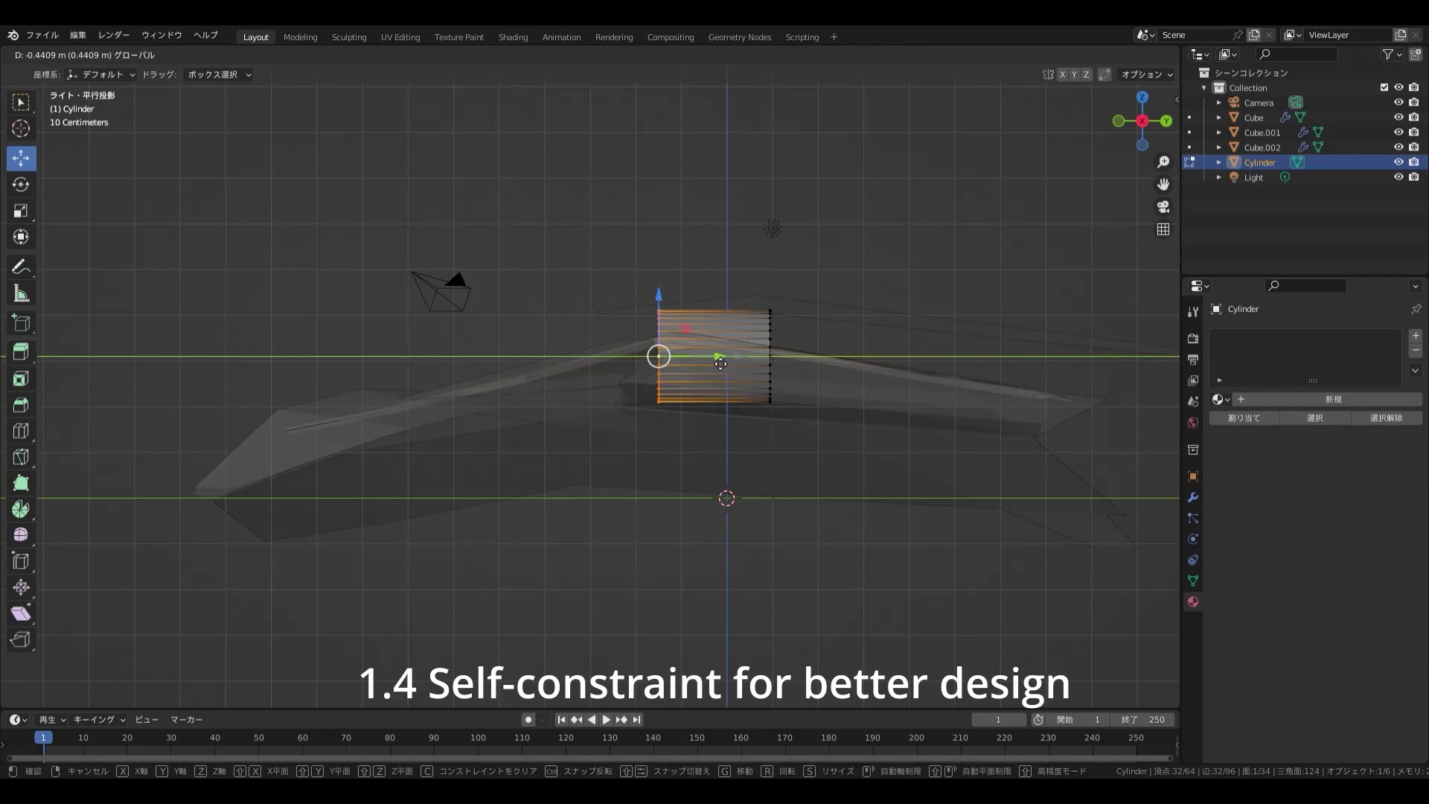
pyautogui.click(725, 371)
pyautogui.press('Tab')
pyautogui.moveTo(724, 371); pyautogui.dragTo(842, 390, button='middle')
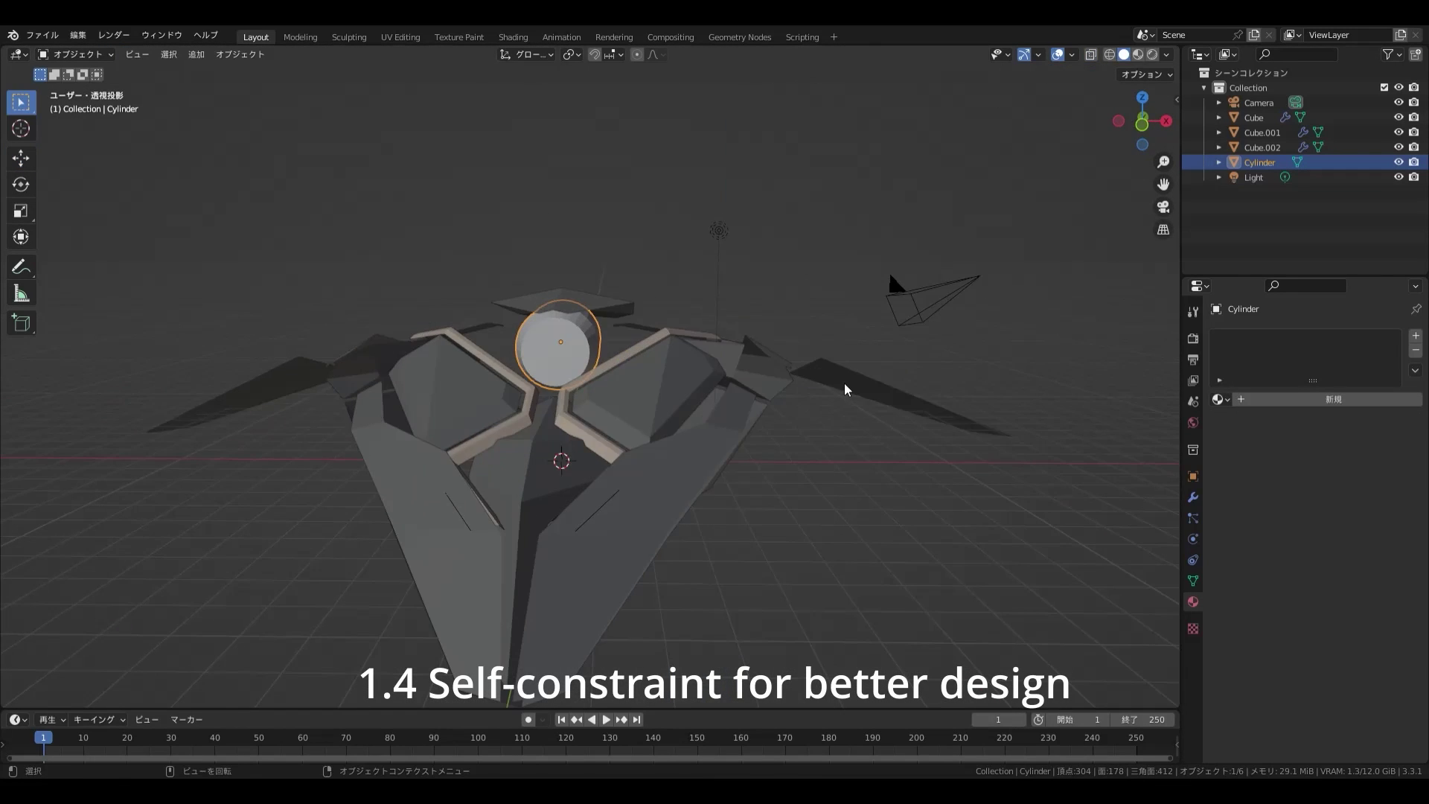
# - Lower the whole cylinder along Z to seat it between the trim strips
pyautogui.press('KP_1')
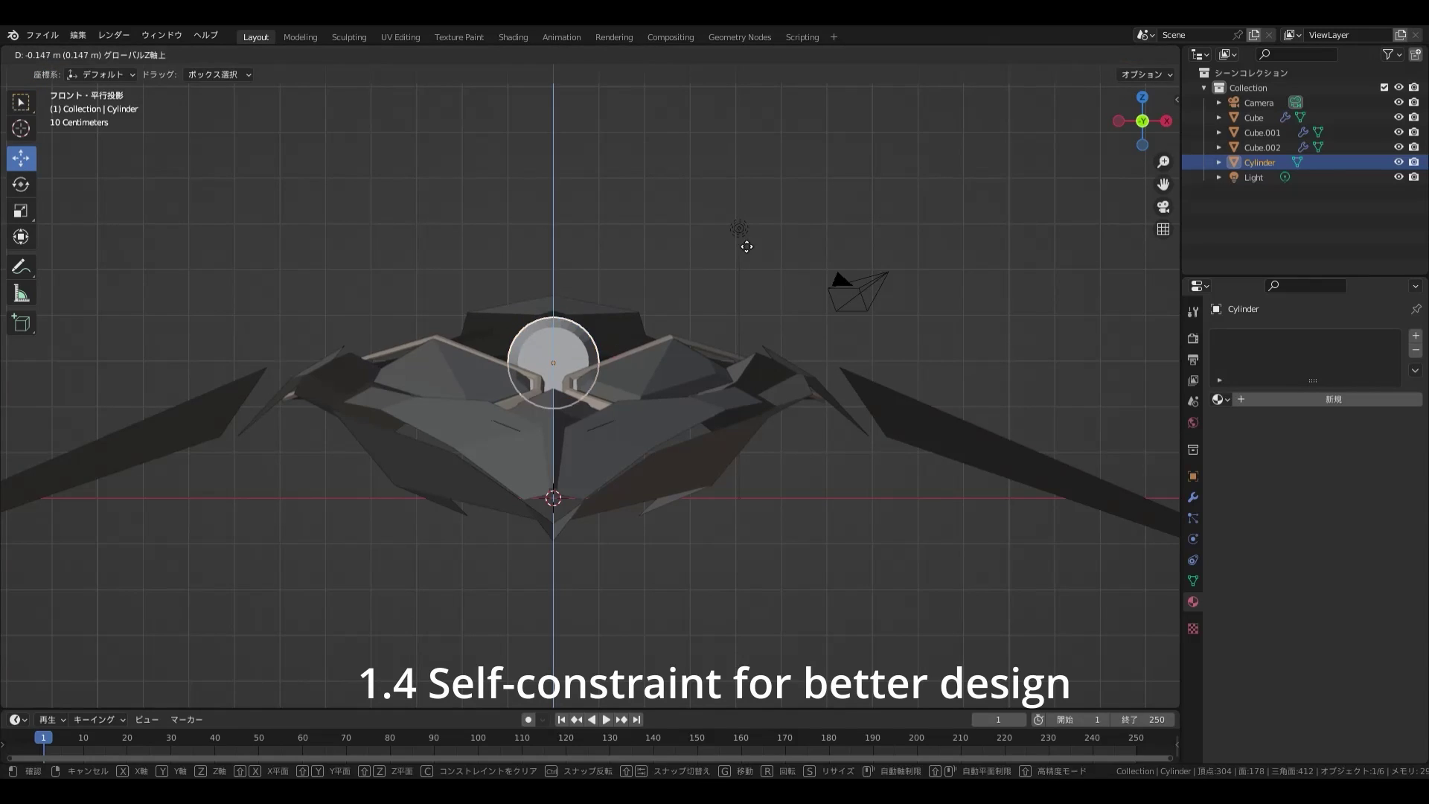
pyautogui.click(790, 336)
# - Lengthen the cylinder by moving its rear end along Y toward the tail
pyautogui.press('KP_3')
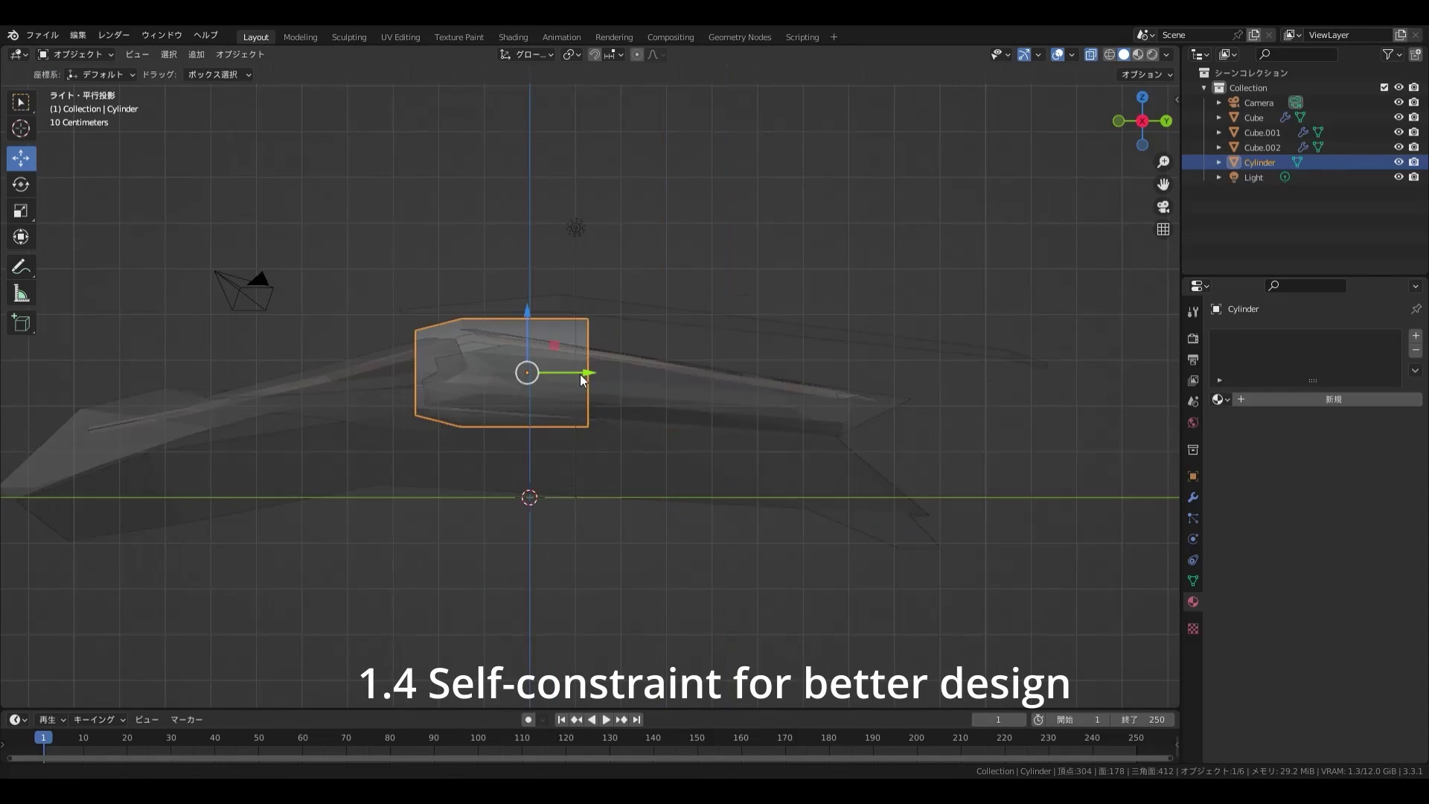
pyautogui.scroll(-2, 587, 388)
pyautogui.moveTo(610, 384); pyautogui.dragTo(741, 384)
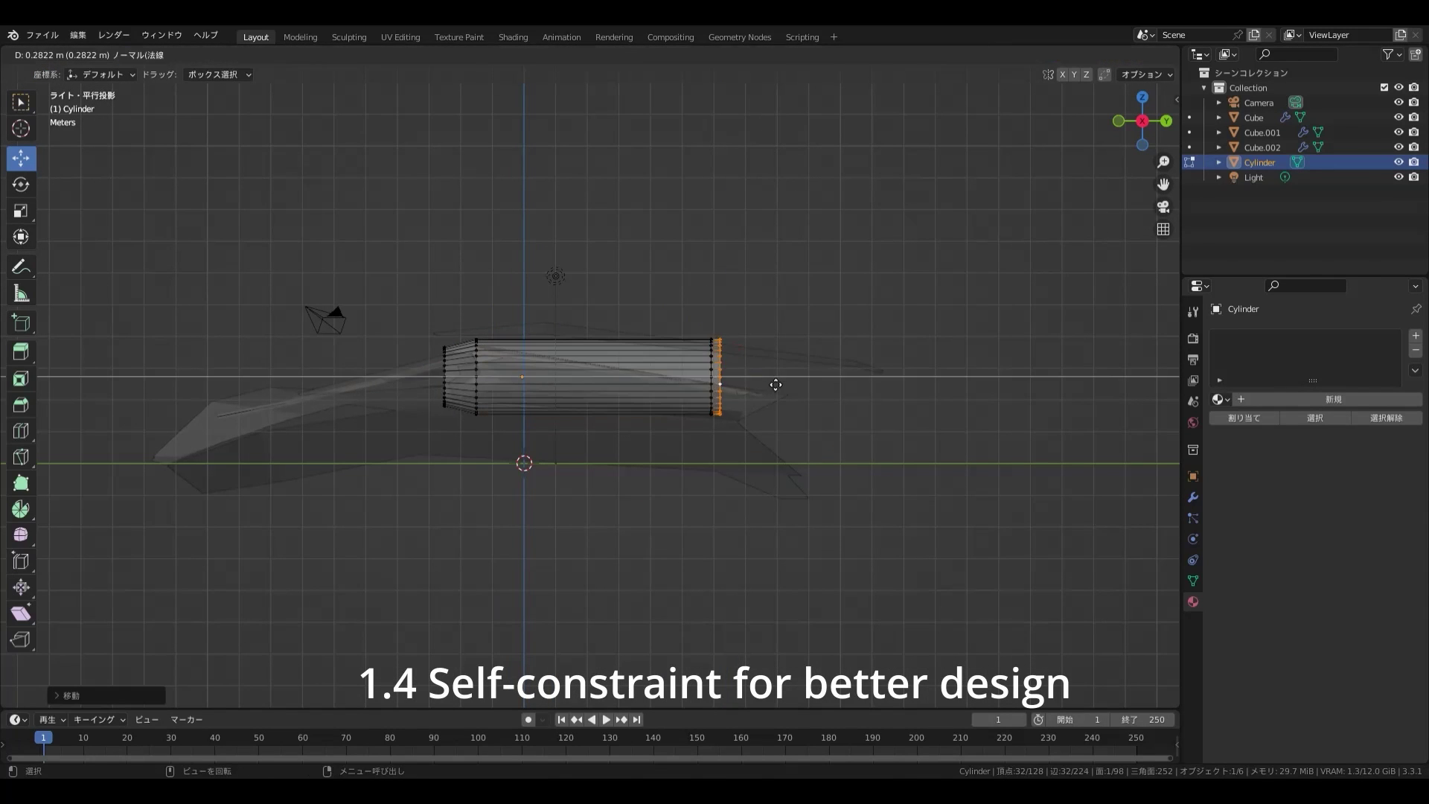
# - Extrude the cylinder's rear end toward the tail and scale the new sections down into a taper
pyautogui.hotkey('alt', 'z')
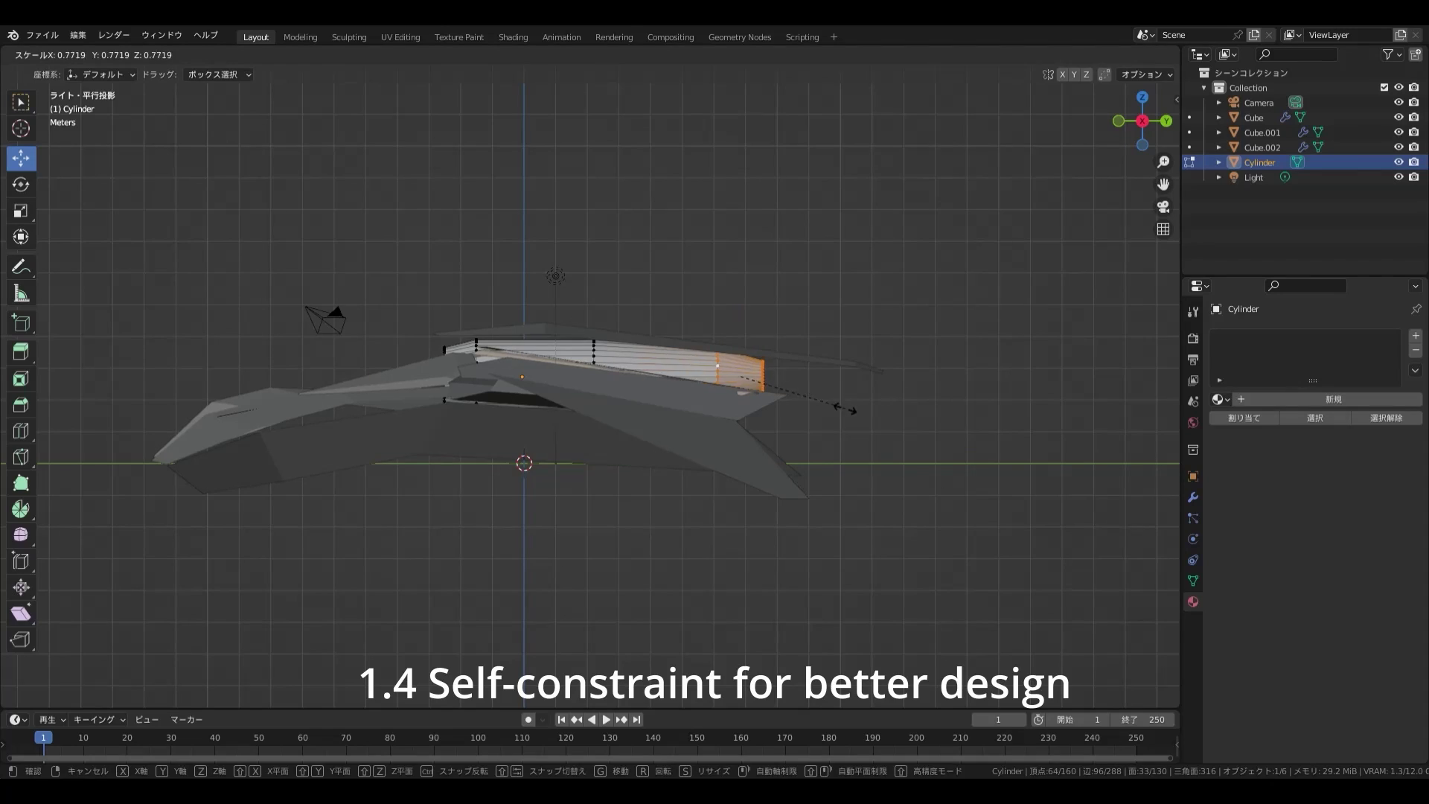
pyautogui.click(837, 413)
pyautogui.moveTo(836, 413); pyautogui.dragTo(585, 326, button='middle')
pyautogui.hotkey('alt', 'z')
pyautogui.press('e')
pyautogui.click(724, 387)
pyautogui.click(879, 424)
# - Duplicate the cylinder's middle band of faces and build it into a larger outer shell with narrowed ends around the engine
pyautogui.scroll(-4, 585, 327)
pyautogui.press('3')
pyautogui.hotkey('shift', 'd')
pyautogui.rightClick(636, 312)
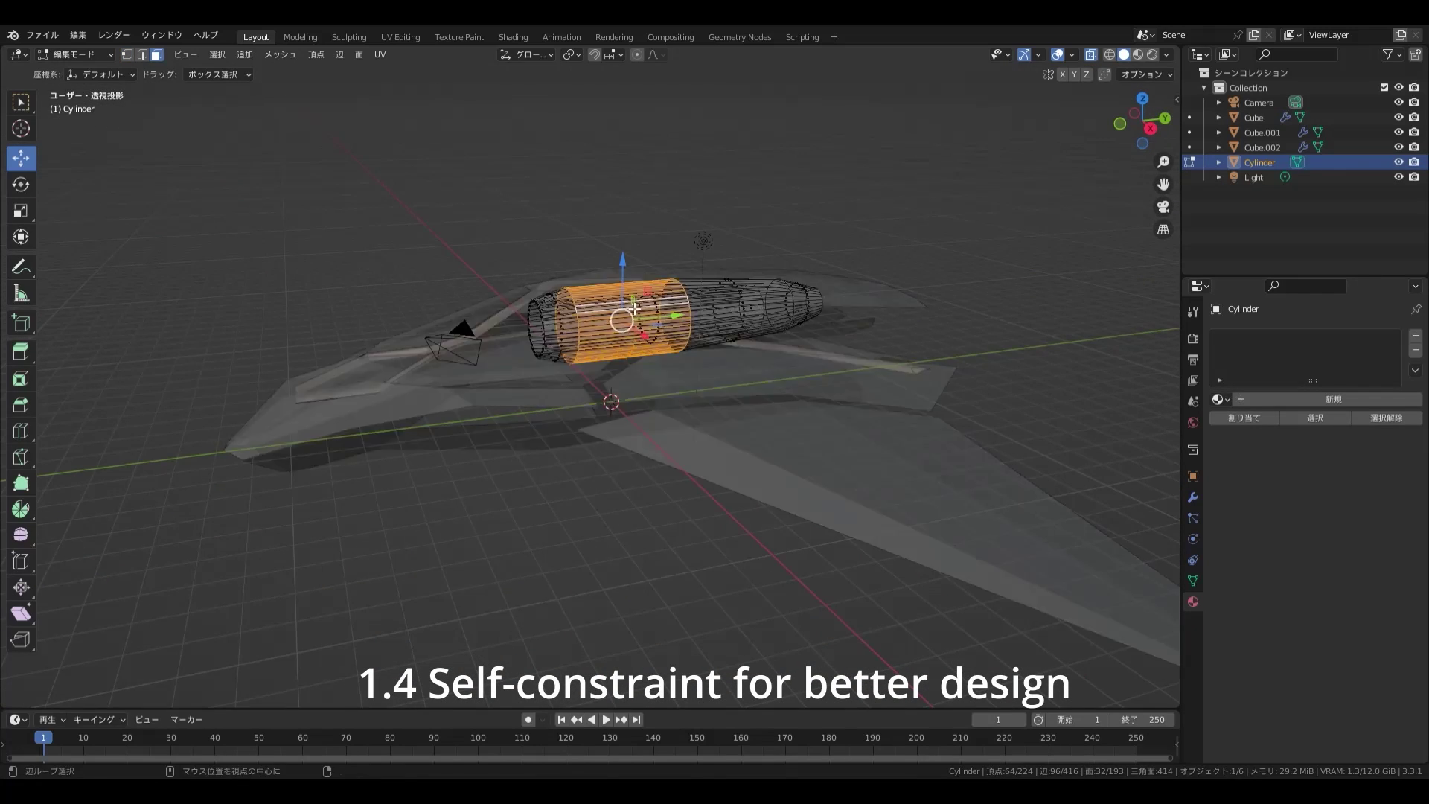
pyautogui.press('KP_1')
pyautogui.click(766, 316)
pyautogui.moveTo(766, 316); pyautogui.dragTo(615, 382, button='middle')
# - Delete the upper half of the outer shell around the engine cylinder and return to object mode
pyautogui.press('2')
pyautogui.keyDown('alt'); pyautogui.click(508, 418); pyautogui.keyUp('alt')
pyautogui.keyDown('alt'); pyautogui.click(507, 418); pyautogui.keyUp('alt')
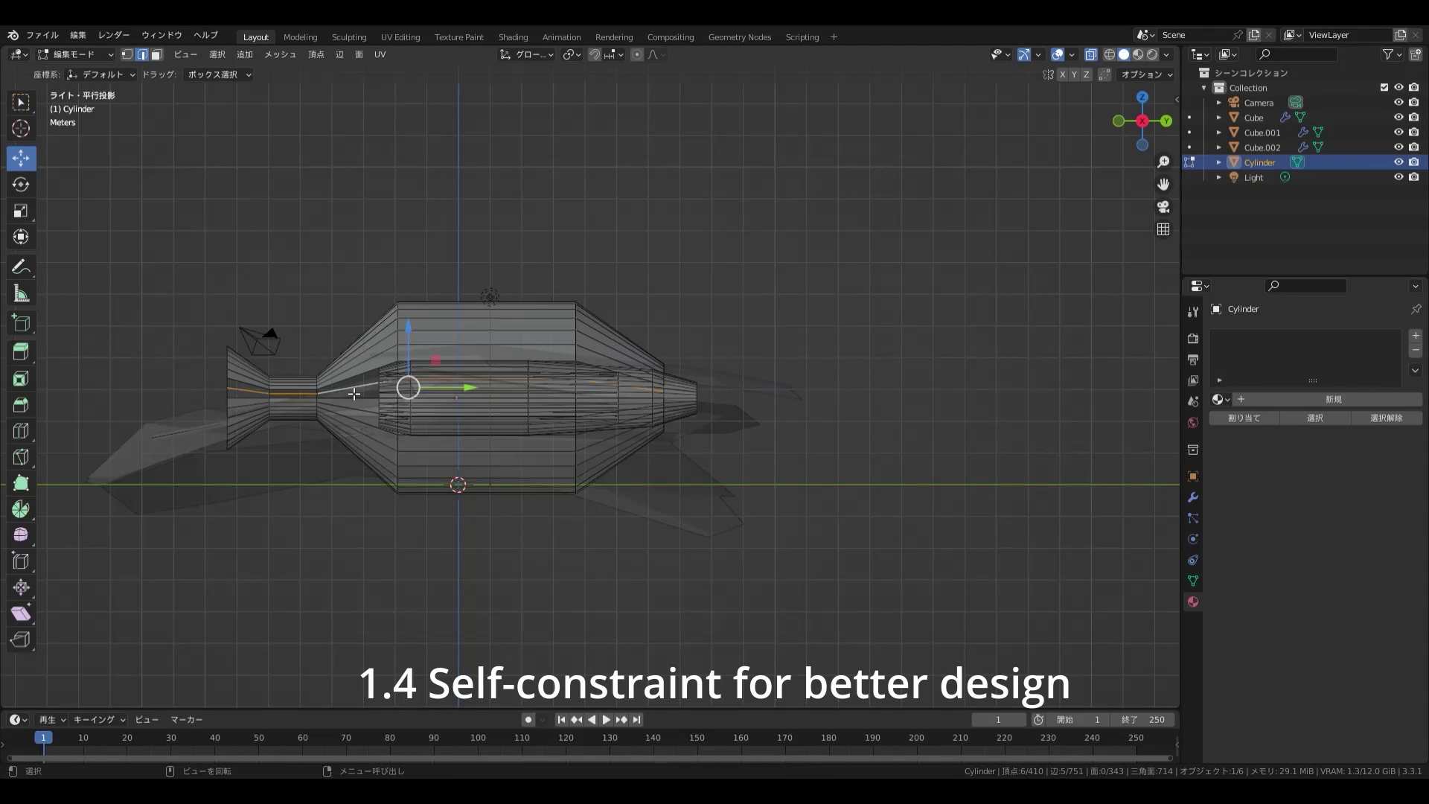
pyautogui.press('l')
pyautogui.press('x')
pyautogui.click(377, 352)
pyautogui.press('1')
pyautogui.press('Escape')
pyautogui.press('Tab')
pyautogui.hotkey('alt', 'z')
# - Edit the three hull meshes together and reposition the rear centre vertex to adjust the tail's proportions
pyautogui.moveTo(255, 448); pyautogui.dragTo(917, 469, button='middle')
pyautogui.press('Tab')
pyautogui.moveTo(689, 474); pyautogui.dragTo(789, 417, button='middle')
pyautogui.press('Tab')
pyautogui.press('Tab')
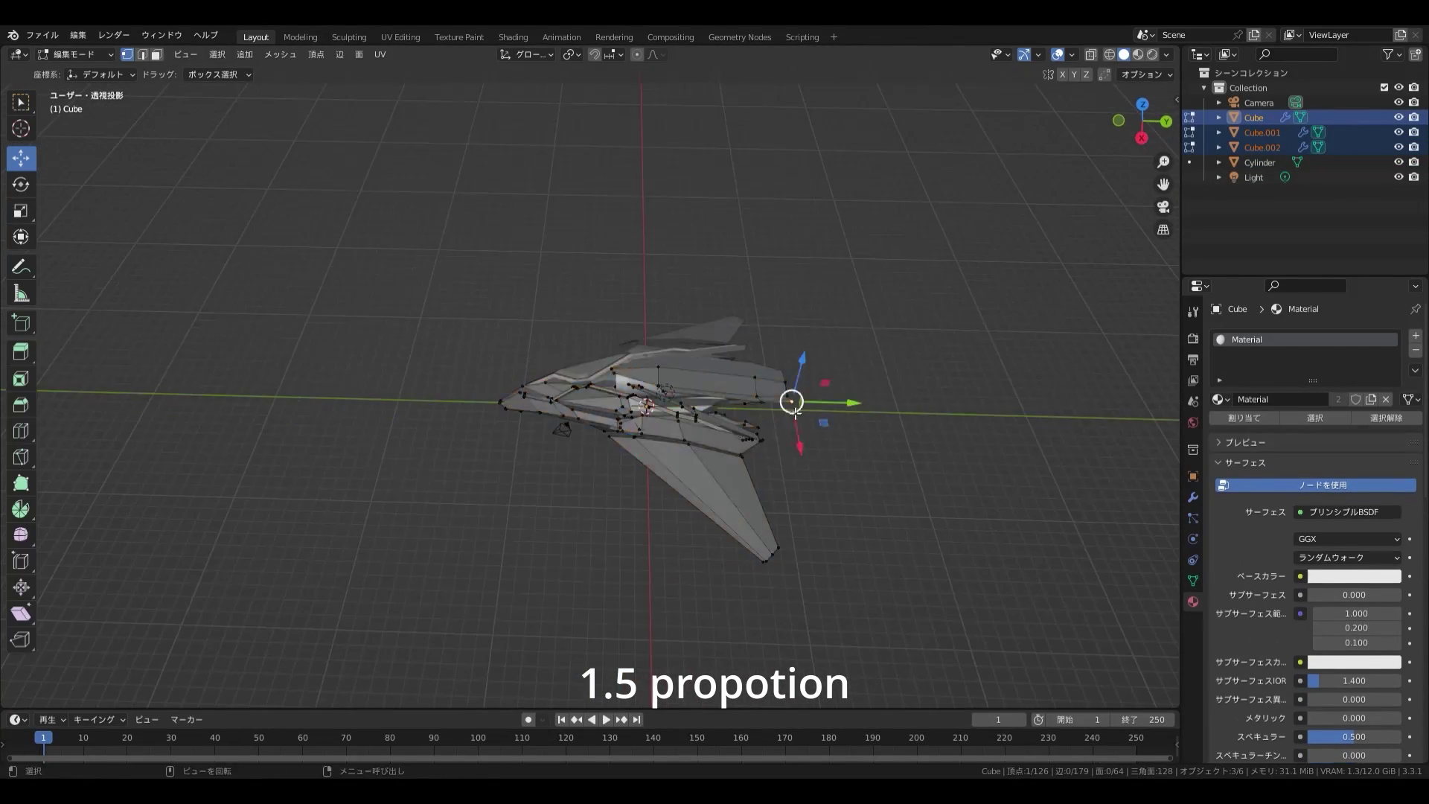
pyautogui.moveTo(815, 419); pyautogui.dragTo(807, 472)
pyautogui.moveTo(806, 472); pyautogui.dragTo(588, 445, button='middle')
# - Reposition further hull vertices to refine the ship's overall proportions
pyautogui.press('Tab')
pyautogui.press('Tab')
pyautogui.moveTo(588, 445); pyautogui.dragTo(580, 447)
pyautogui.click(559, 456)
pyautogui.moveTo(558, 456); pyautogui.dragTo(798, 480, button='middle')
pyautogui.press('Tab')
pyautogui.press('Tab')
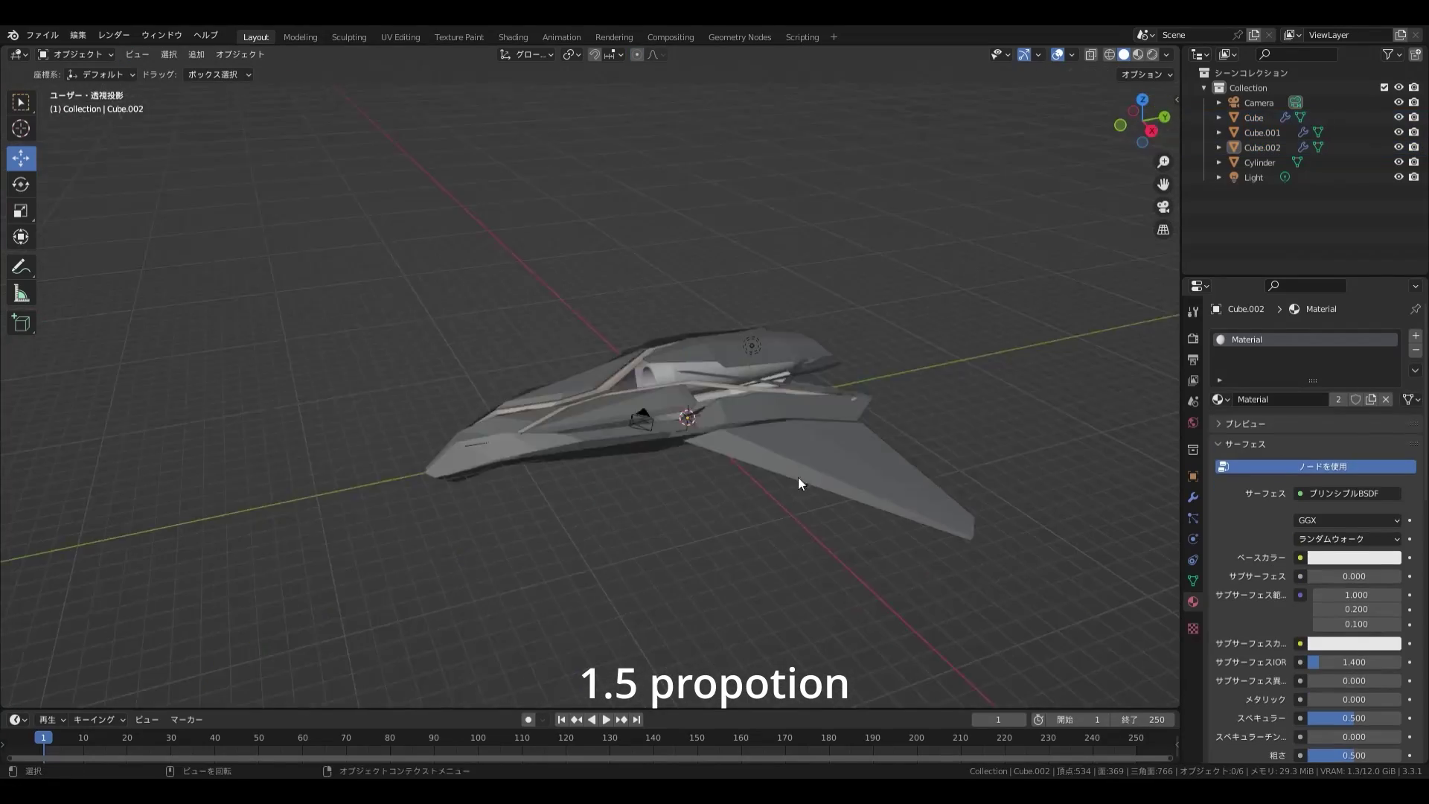
# - Edit the hull meshes and the engine cylinder together and shift the selected wing geometry along X
pyautogui.click(815, 574)
pyautogui.click(827, 578)
pyautogui.moveTo(828, 578); pyautogui.dragTo(613, 441, button='middle')
pyautogui.press('Tab')
pyautogui.keyDown('shift'); pyautogui.click(1263, 167); pyautogui.keyUp('shift')
pyautogui.press('Tab')
pyautogui.moveTo(878, 350); pyautogui.dragTo(819, 446, button='middle')
pyautogui.click(789, 368)
pyautogui.press('g')
pyautogui.press('x')
pyautogui.click(834, 394)
# - Duplicate the wing, rotate the copy upward by about 32° in front view and scale it down slightly as a second wing
pyautogui.hotkey('shift', 'd')
pyautogui.click(997, 492)
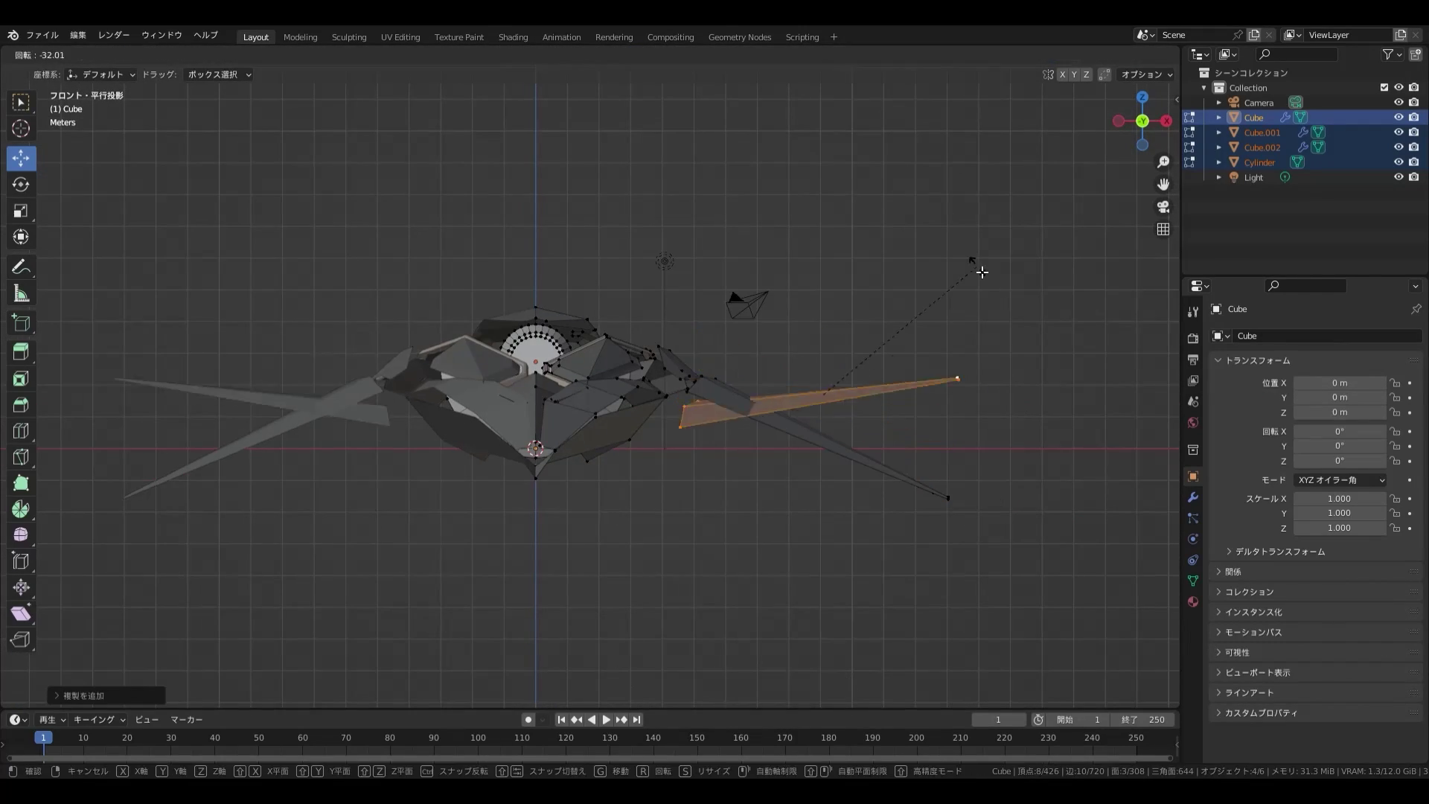
pyautogui.moveTo(1001, 316); pyautogui.dragTo(789, 483, button='middle')
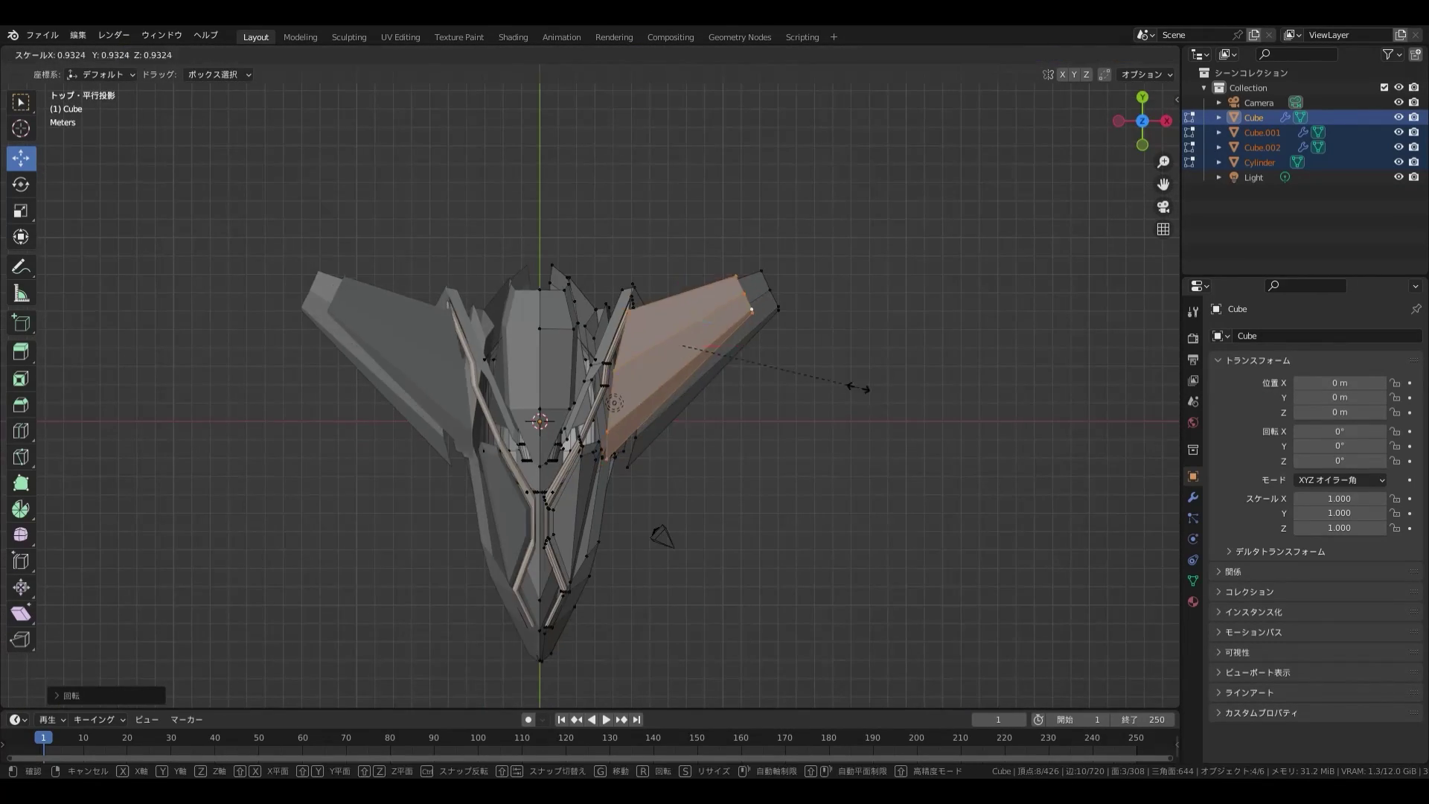
pyautogui.press('KP_1')
pyautogui.press('l')
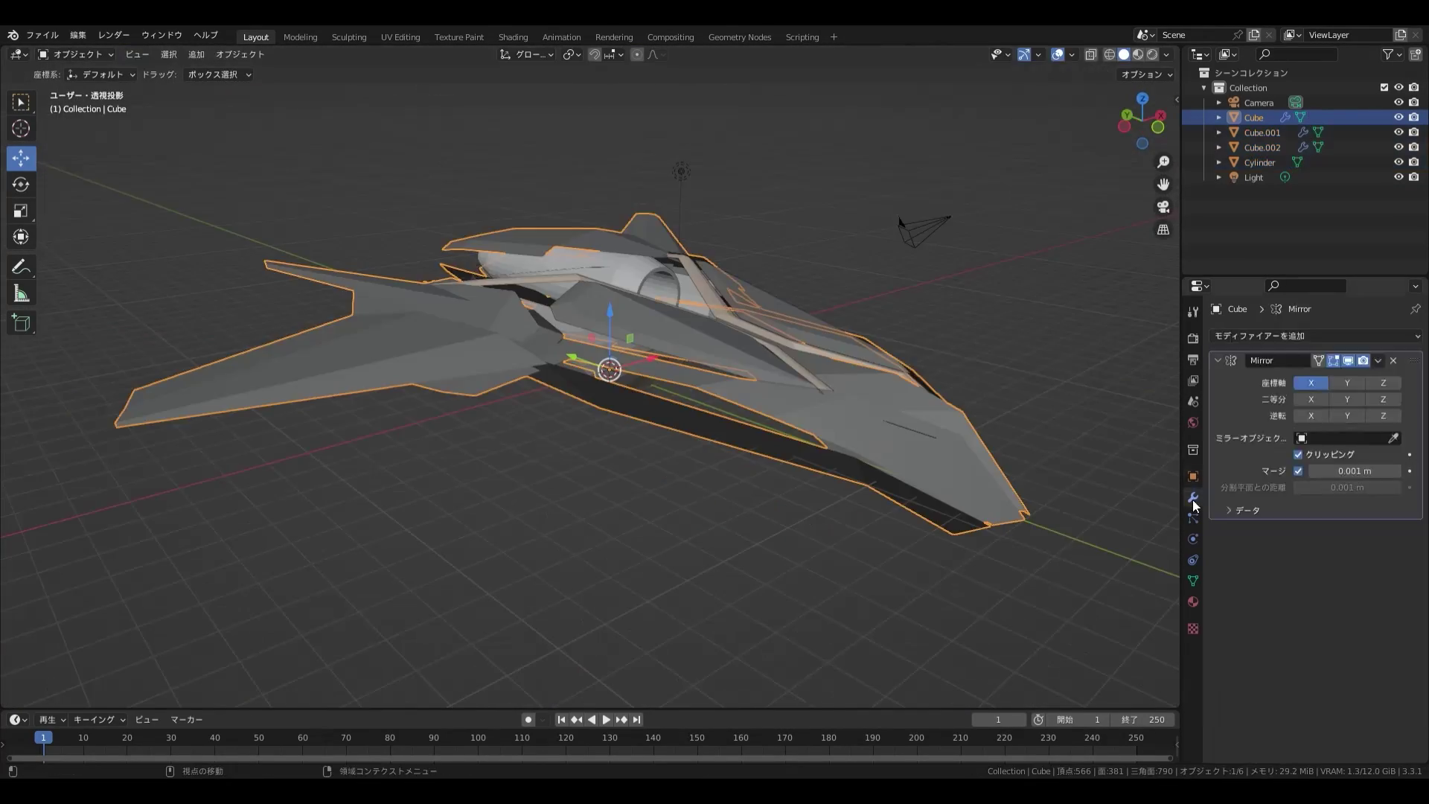
# - Add a Solidify modifier with 0.101 m thickness and a Bevel modifier to the main hull
pyautogui.click(1316, 336)
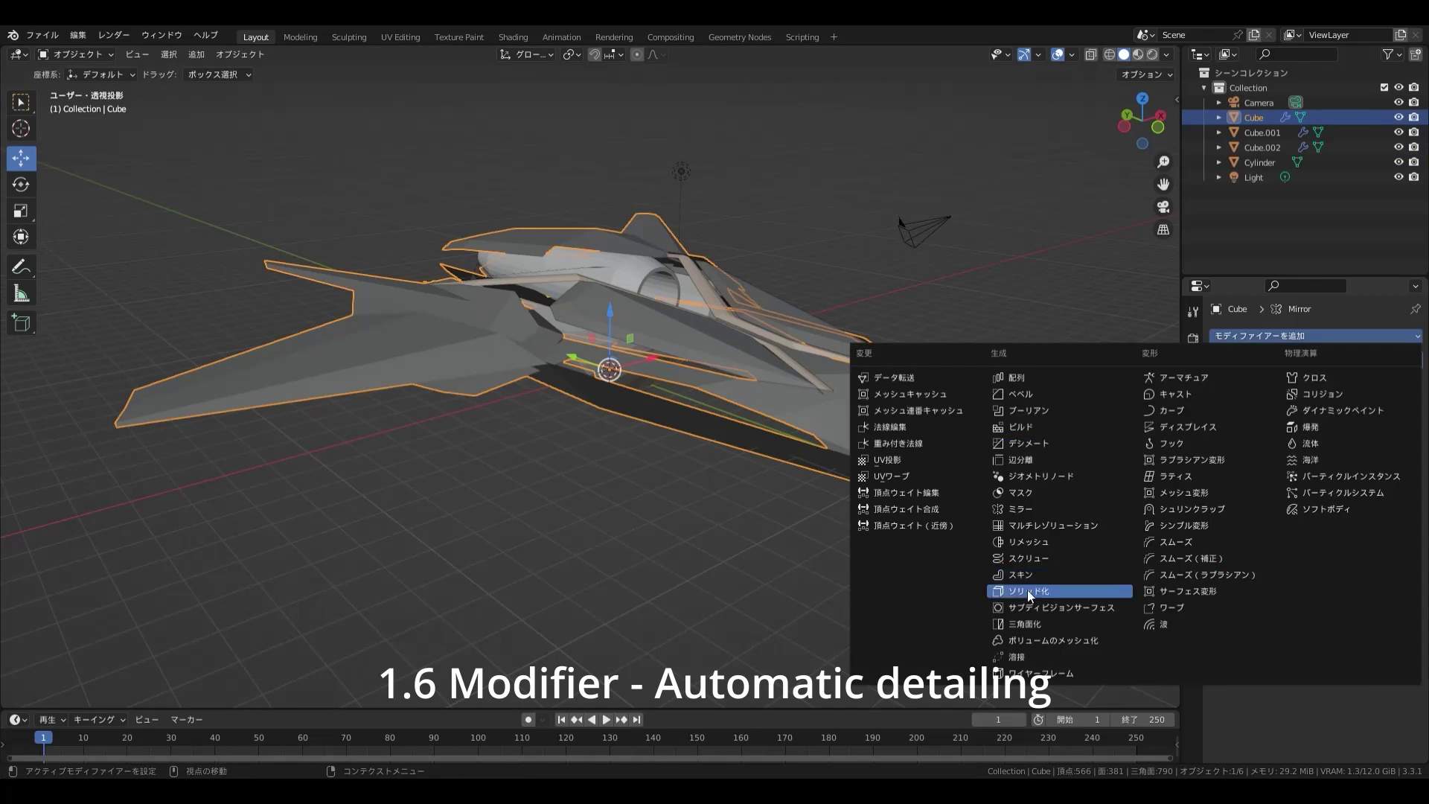
pyautogui.click(1001, 590)
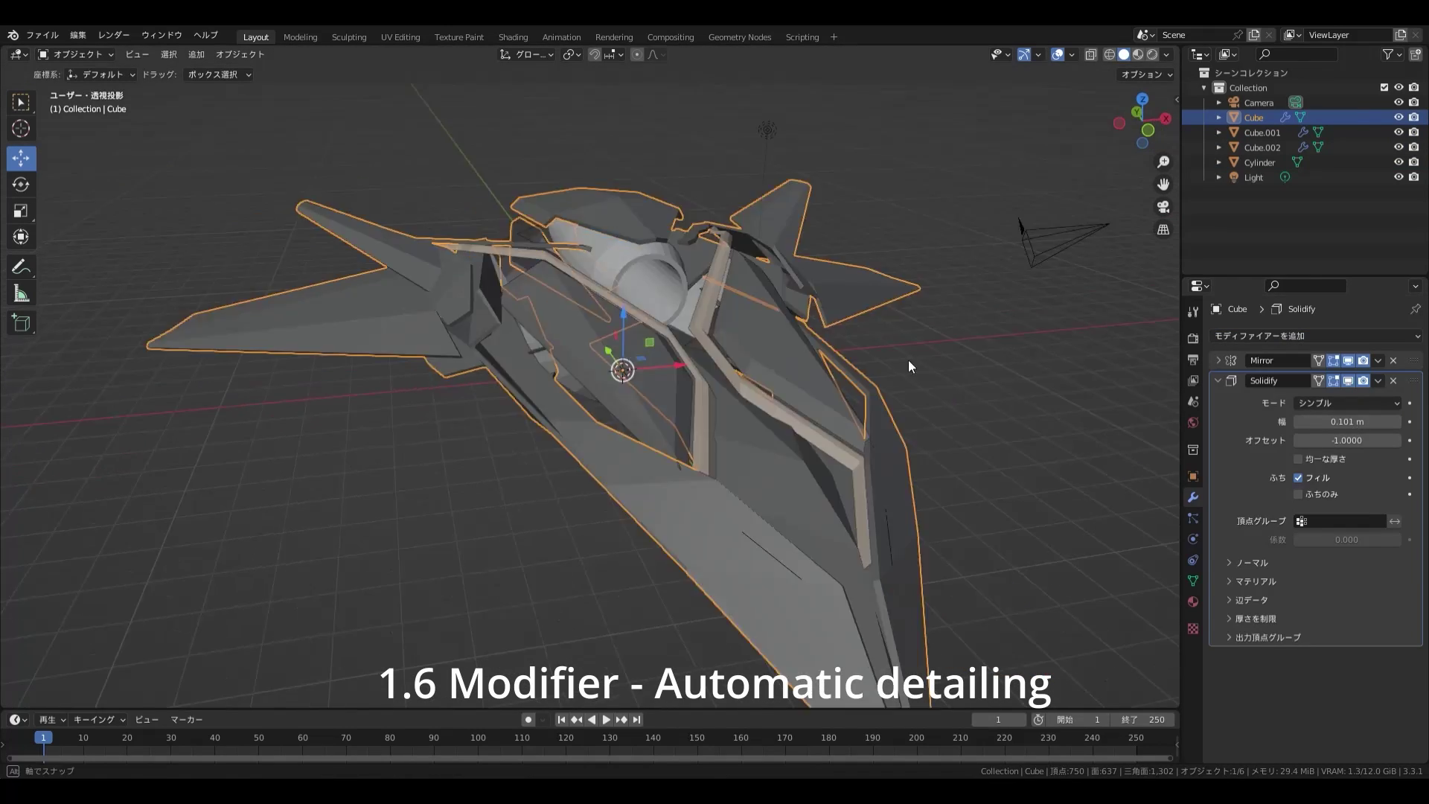
pyautogui.click(1316, 335)
pyautogui.click(1084, 407)
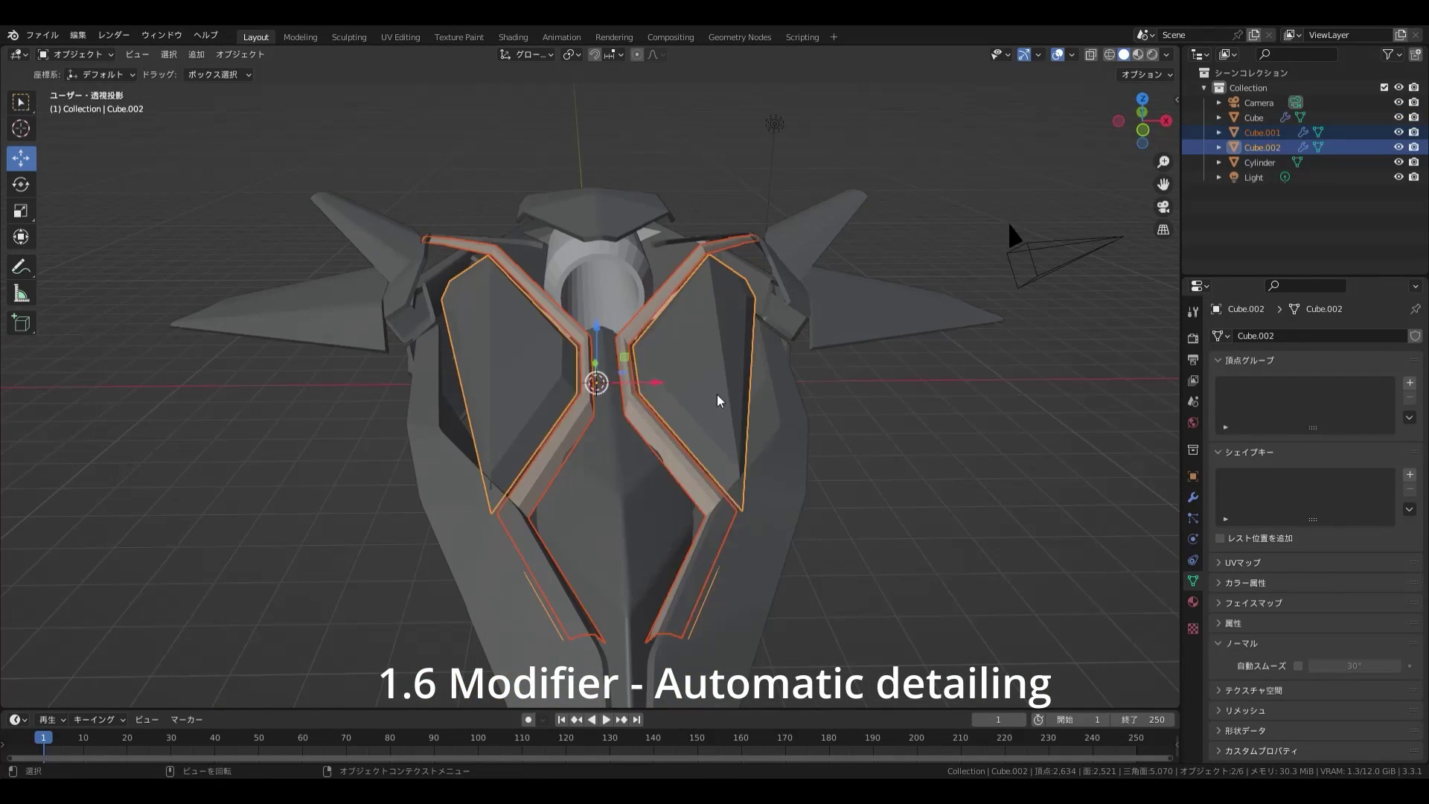
# - Enable Auto Smooth at 30° for the ship's meshes
pyautogui.press('a')
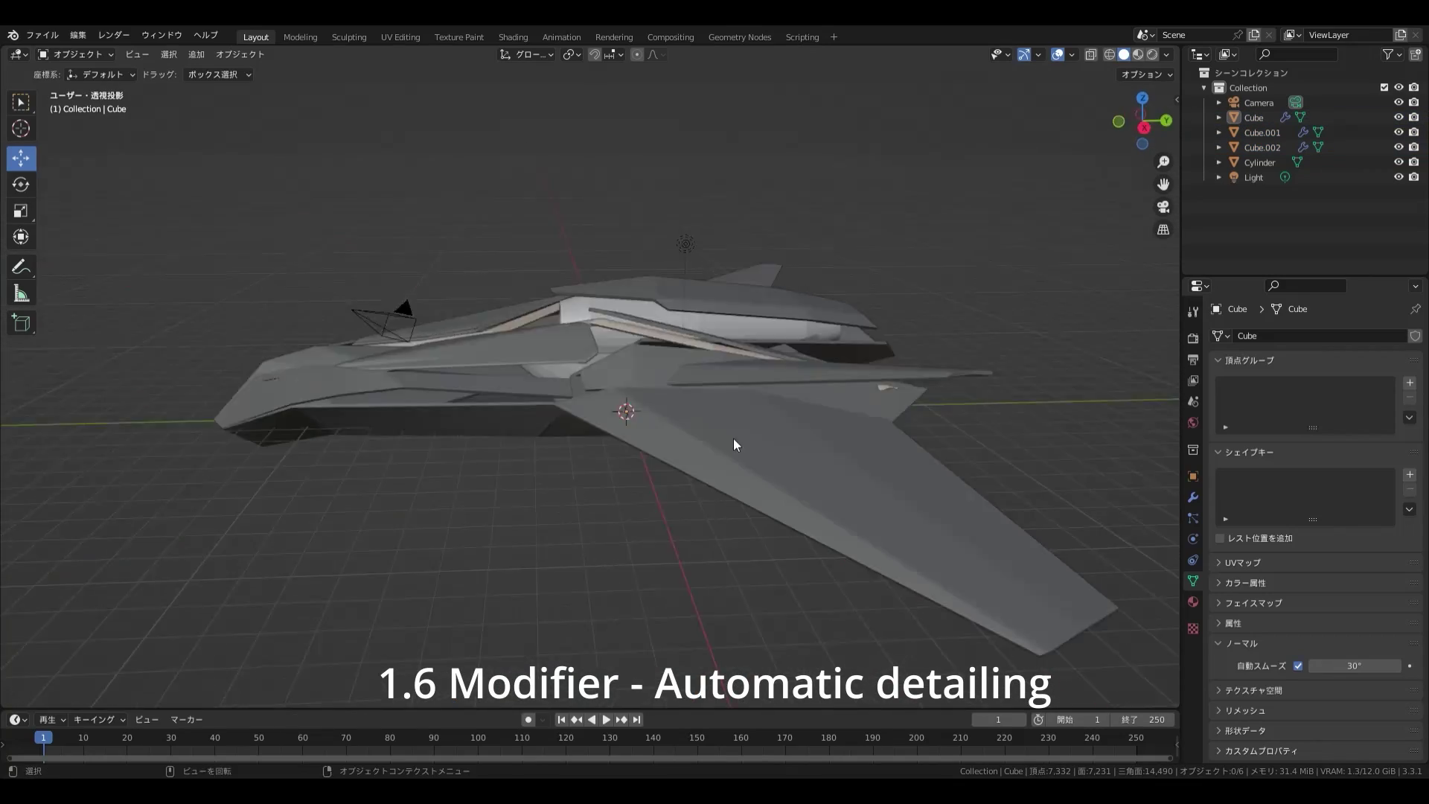
pyautogui.moveTo(734, 445); pyautogui.dragTo(804, 459, button='middle')
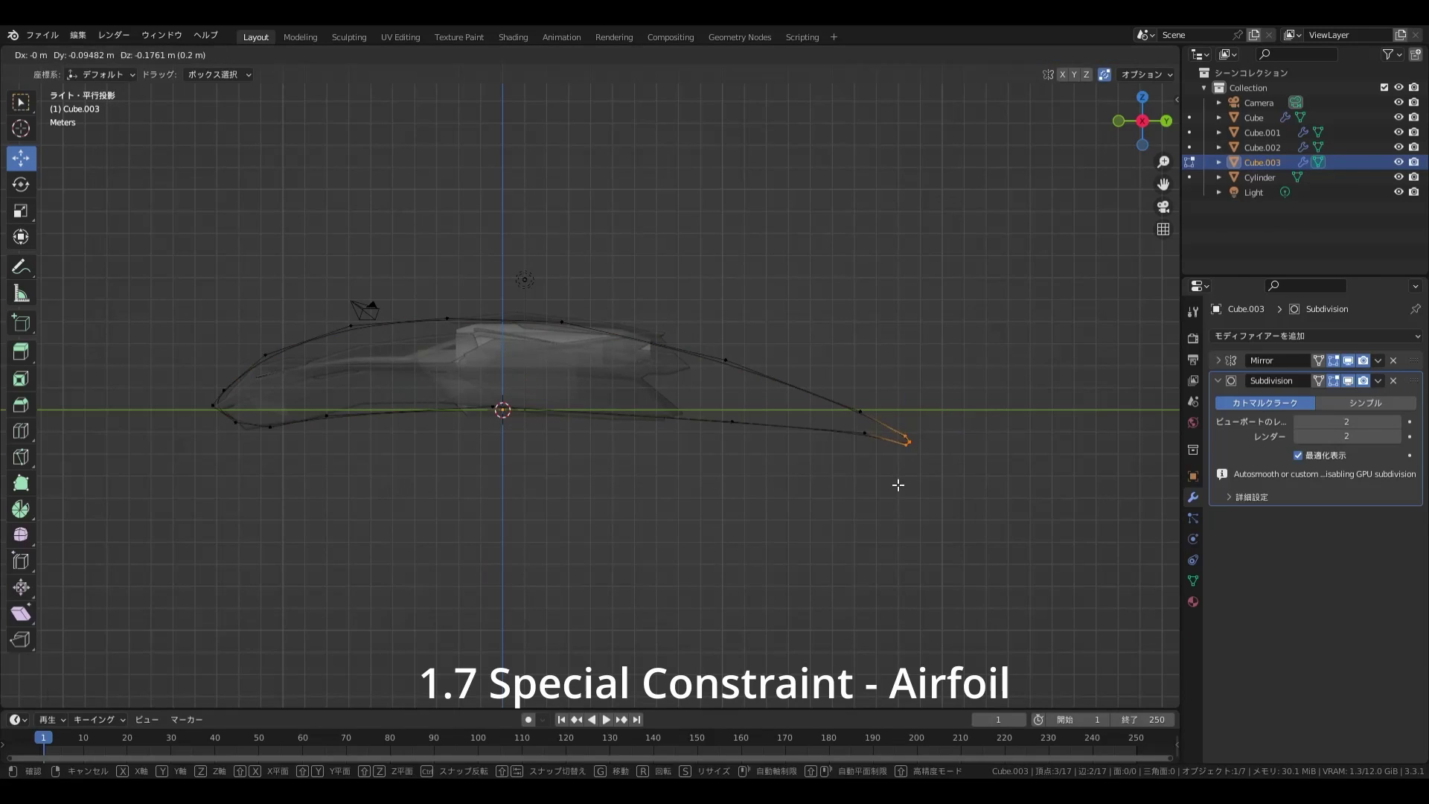
# - Adjust the lower front vertex of the airfoil profile in side view to smooth the underside curve
pyautogui.scroll(-3, 763, 474)
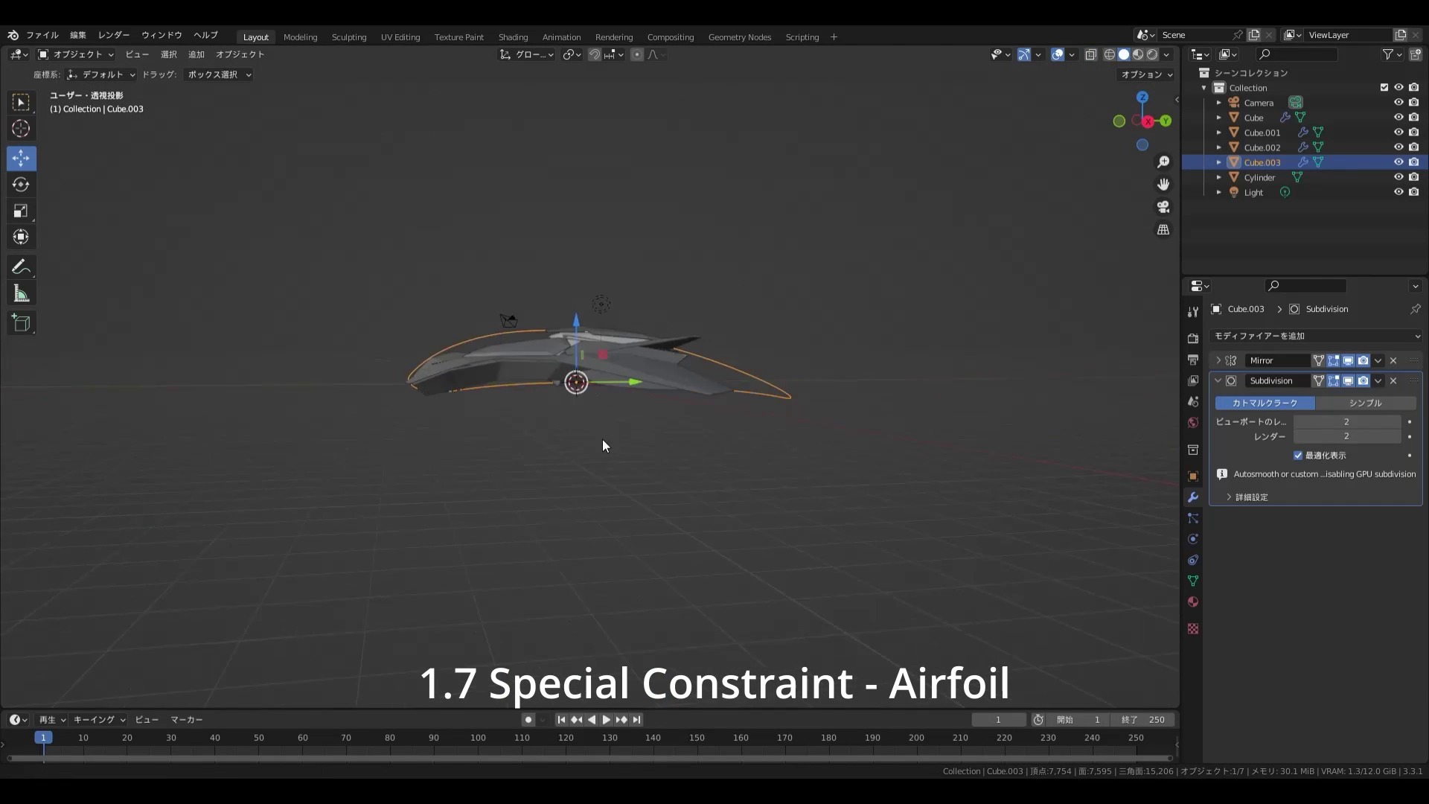
pyautogui.press('KP_3')
pyautogui.scroll(4, 620, 419)
pyautogui.press('Tab')
pyautogui.press('g')
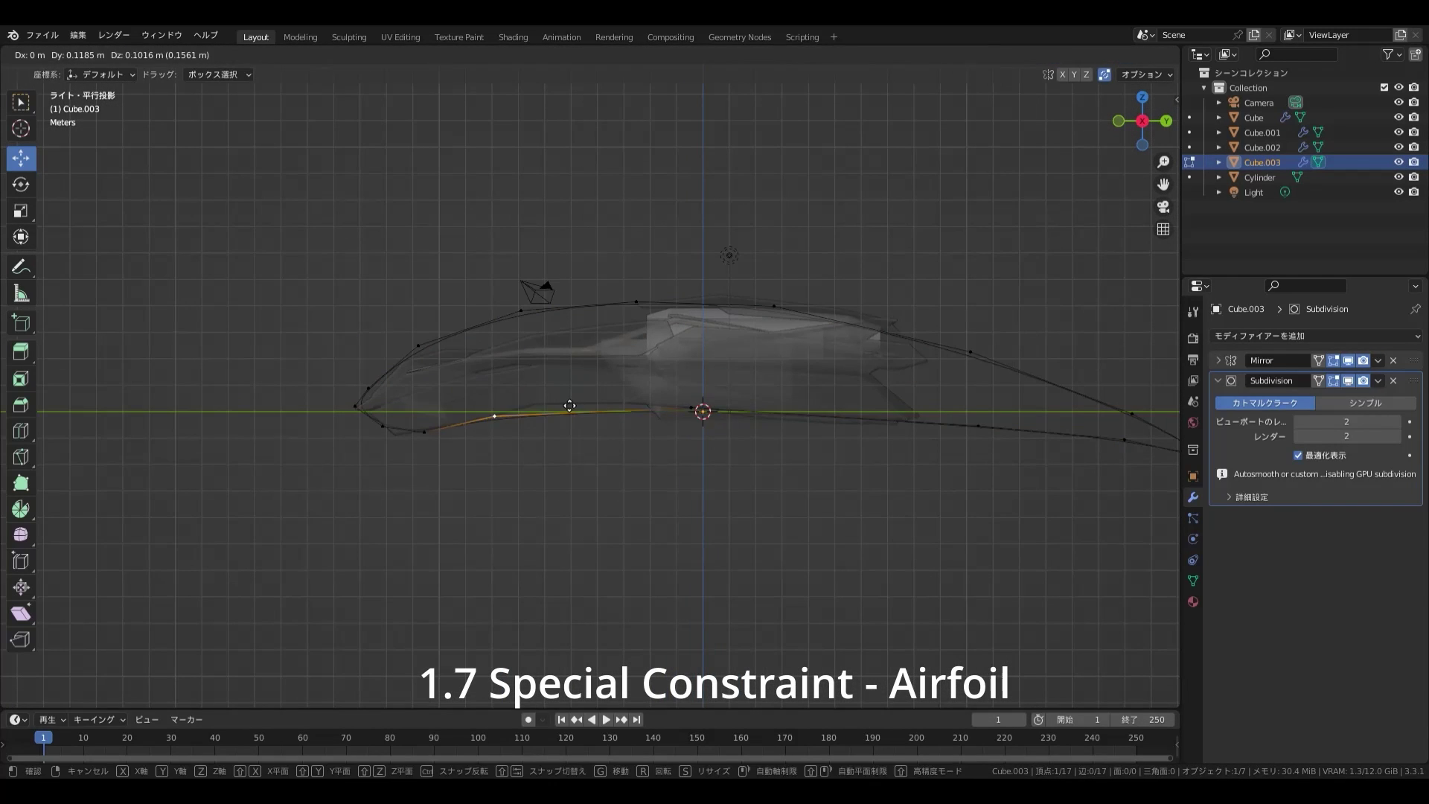
pyautogui.click(748, 391)
# - Adjust the upper vertices of the airfoil profile in side view to refine its top curve toward the tail
pyautogui.keyDown('shift'); pyautogui.moveTo(1013, 430); pyautogui.dragTo(760, 424, button='middle'); pyautogui.keyUp('shift')
pyautogui.moveTo(961, 430); pyautogui.dragTo(715, 387, button='middle')
pyautogui.press('KP_3')
pyautogui.click(708, 347)
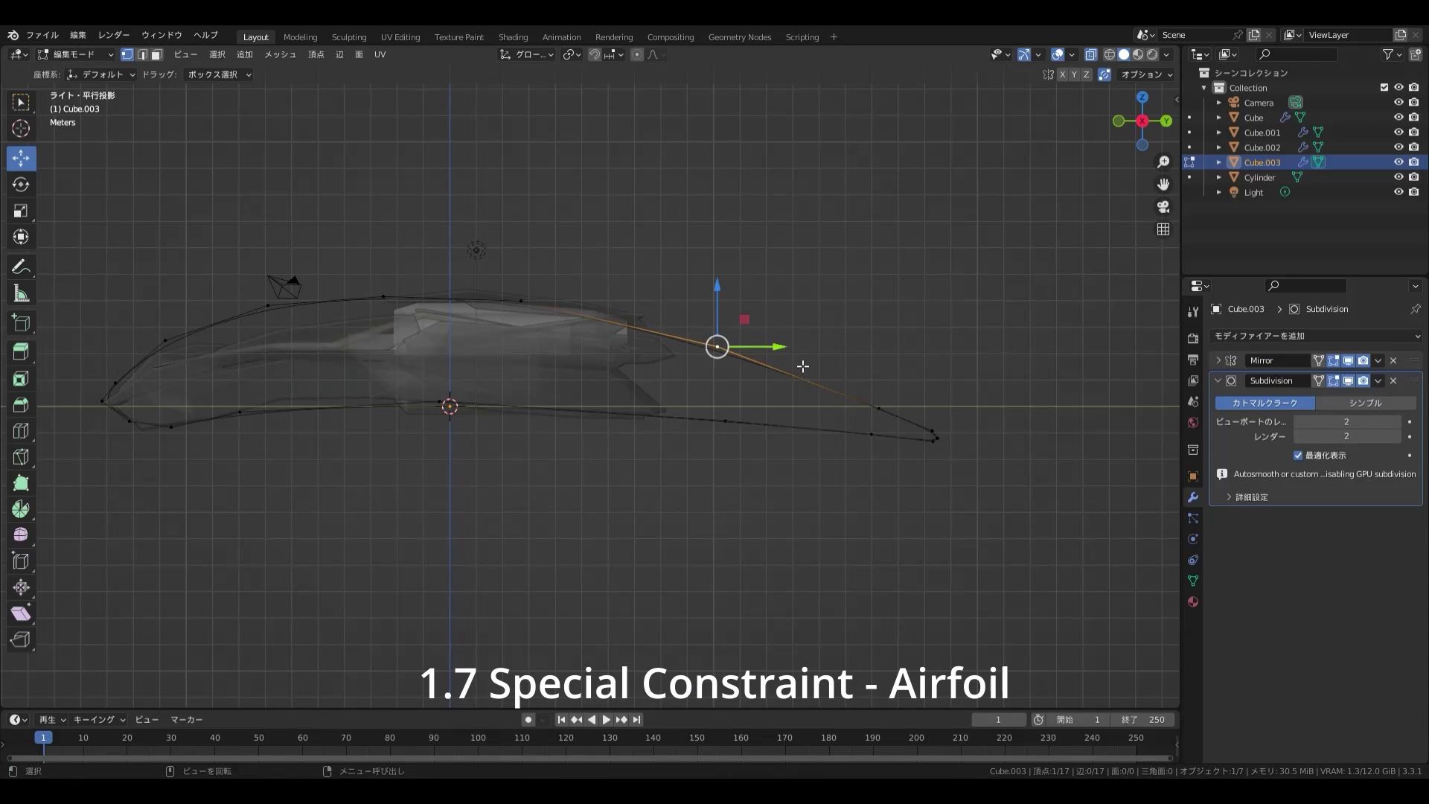
pyautogui.moveTo(719, 338); pyautogui.dragTo(635, 343, button='middle')
pyautogui.press('KP_3')
pyautogui.scroll(-2, 702, 378)
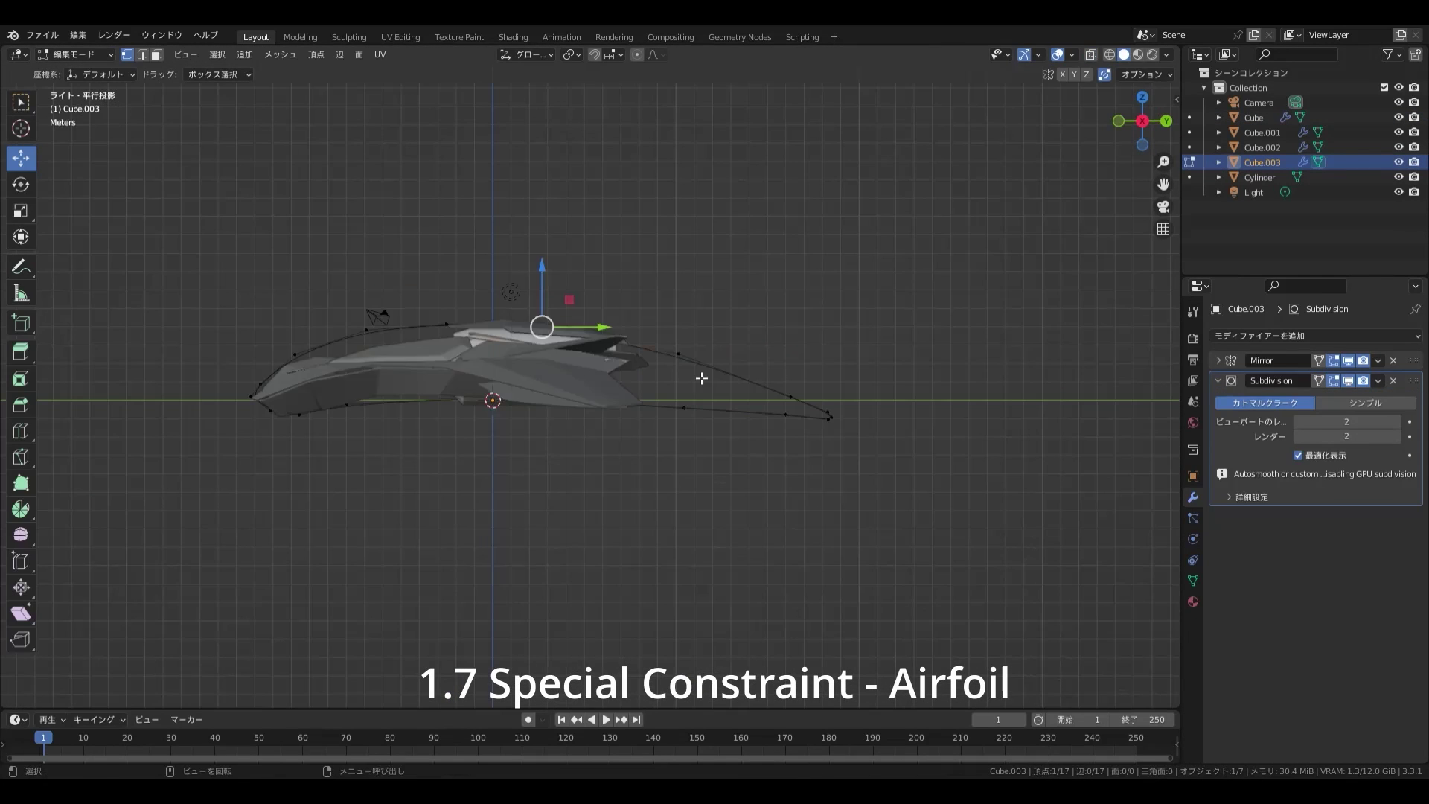
# - Extrude the airfoil profile outward along X in sections and scale them in top view into a streamlined body
pyautogui.press('Tab')
pyautogui.scroll(3, 549, 449)
pyautogui.moveTo(414, 382); pyautogui.dragTo(693, 446, button='middle')
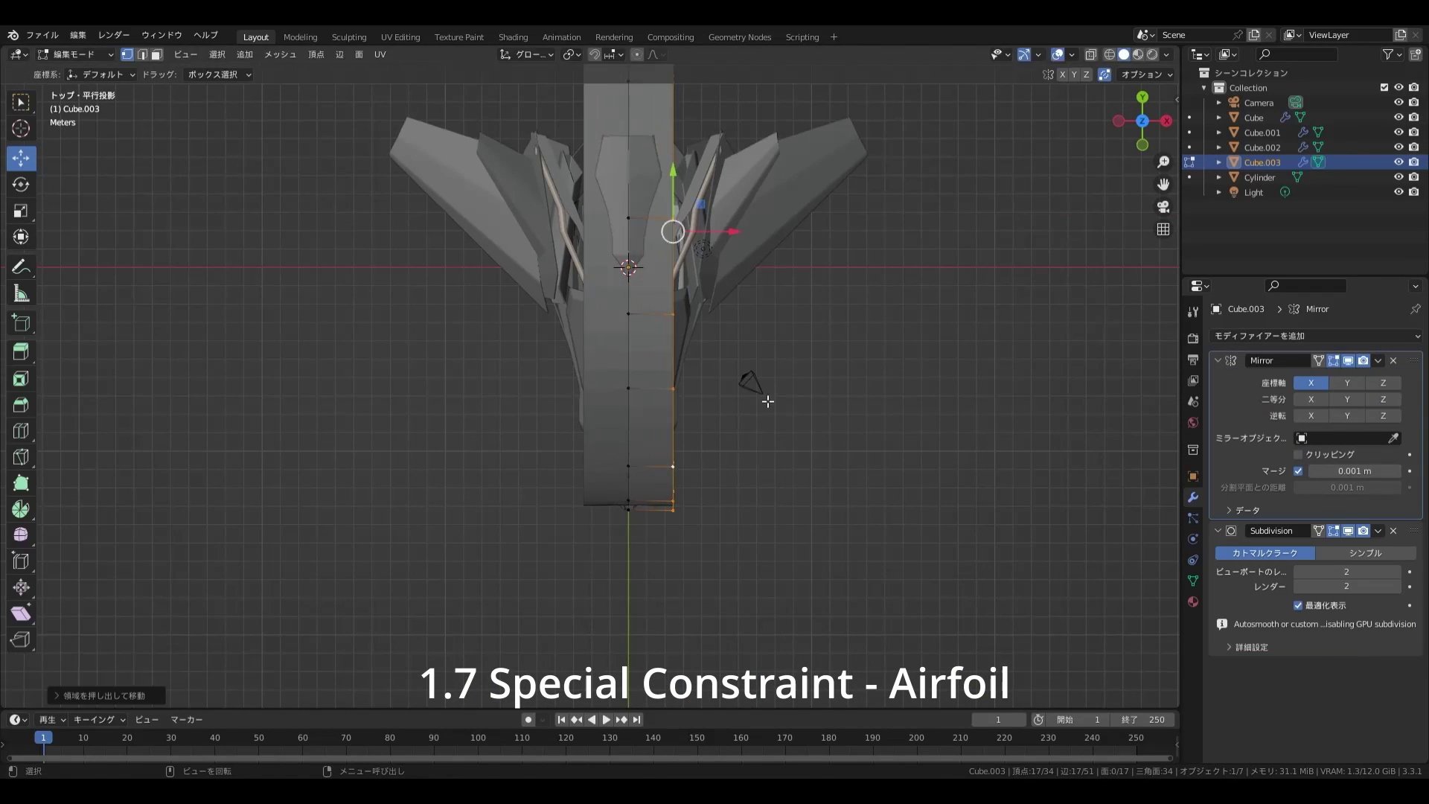
pyautogui.press('s')
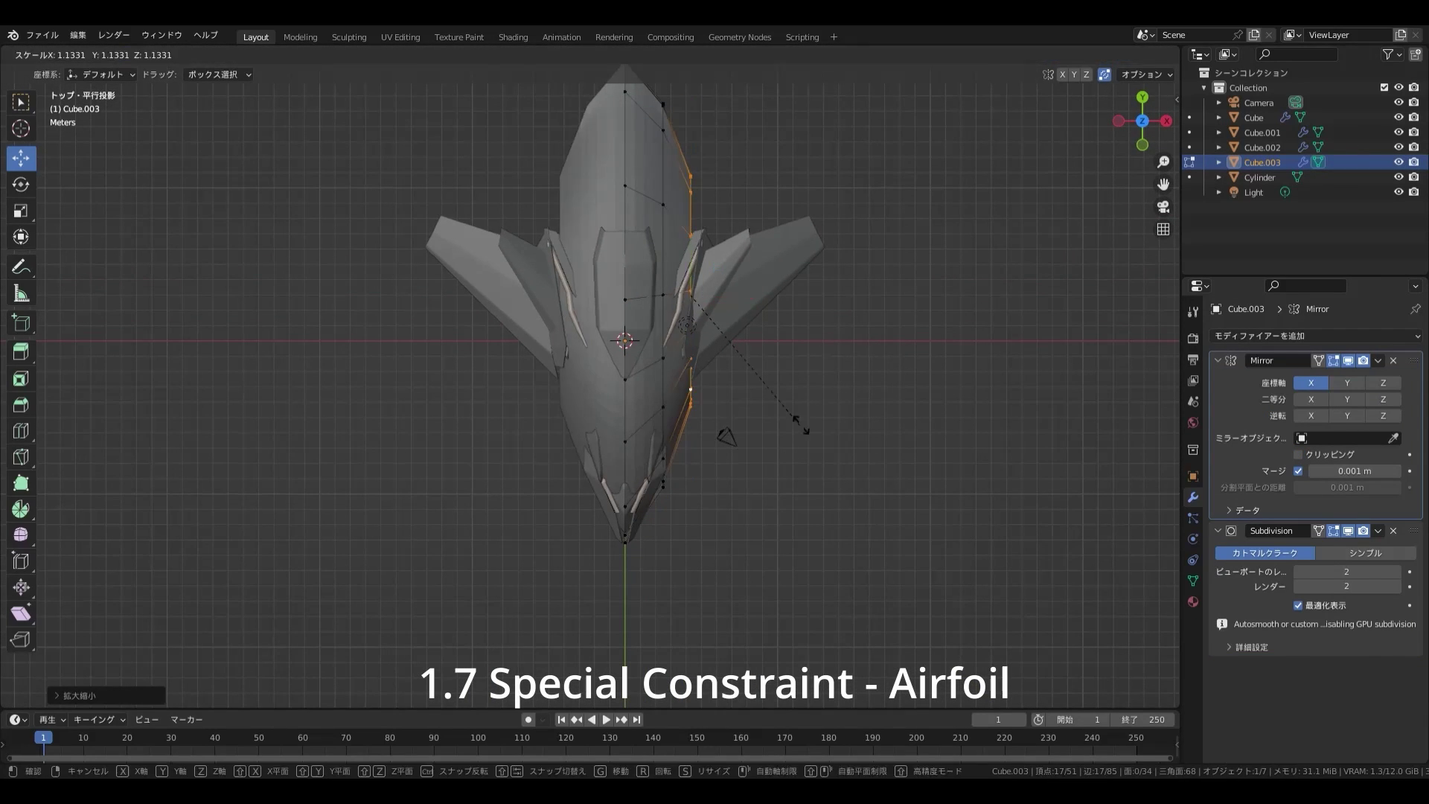
pyautogui.click(806, 429)
pyautogui.moveTo(806, 430); pyautogui.dragTo(775, 396, button='middle')
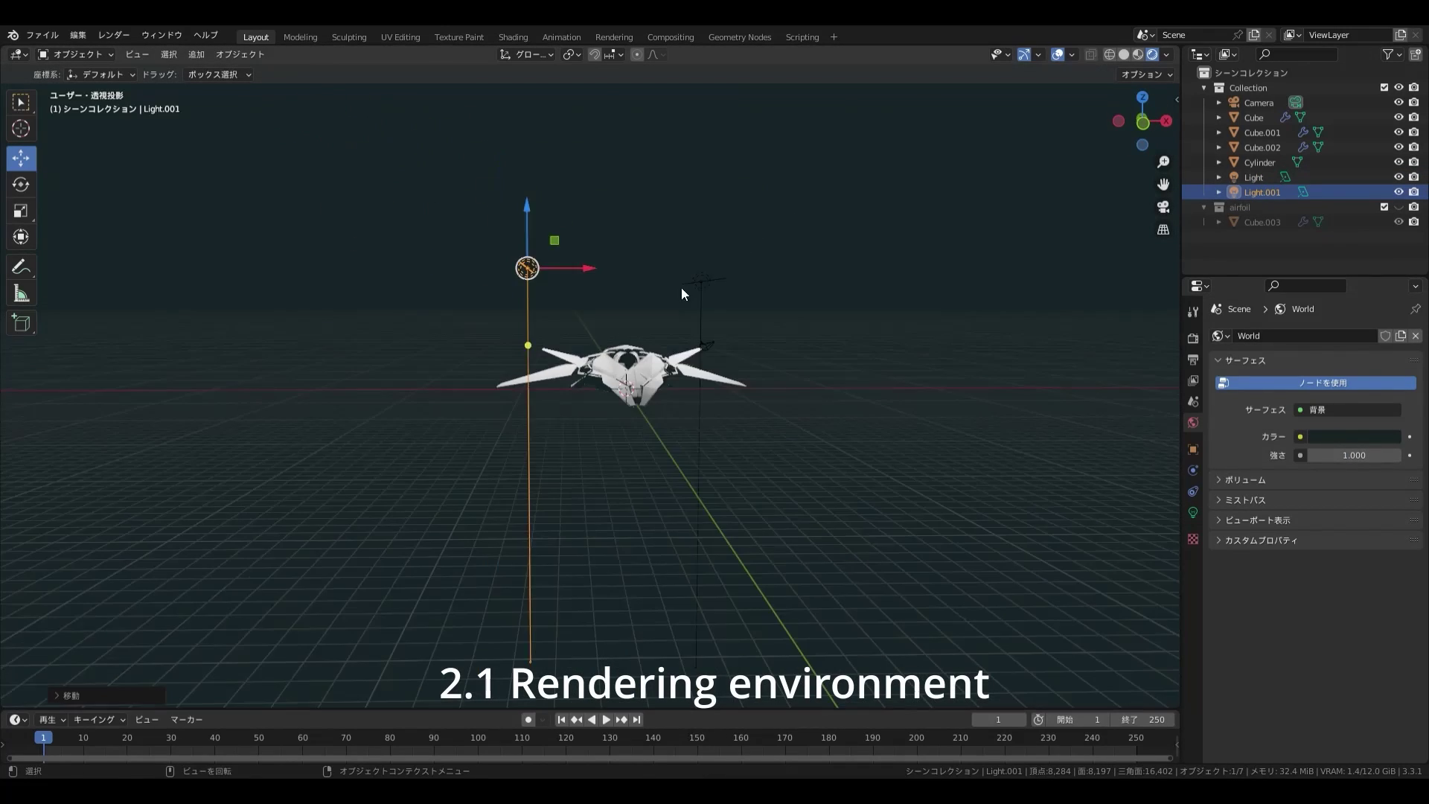
# - Make a linked duplicate of the area light and place it rotated toward the ship
pyautogui.click(685, 291)
pyautogui.press('KP_1')
pyautogui.hotkey('alt', 'd')
pyautogui.press('r')
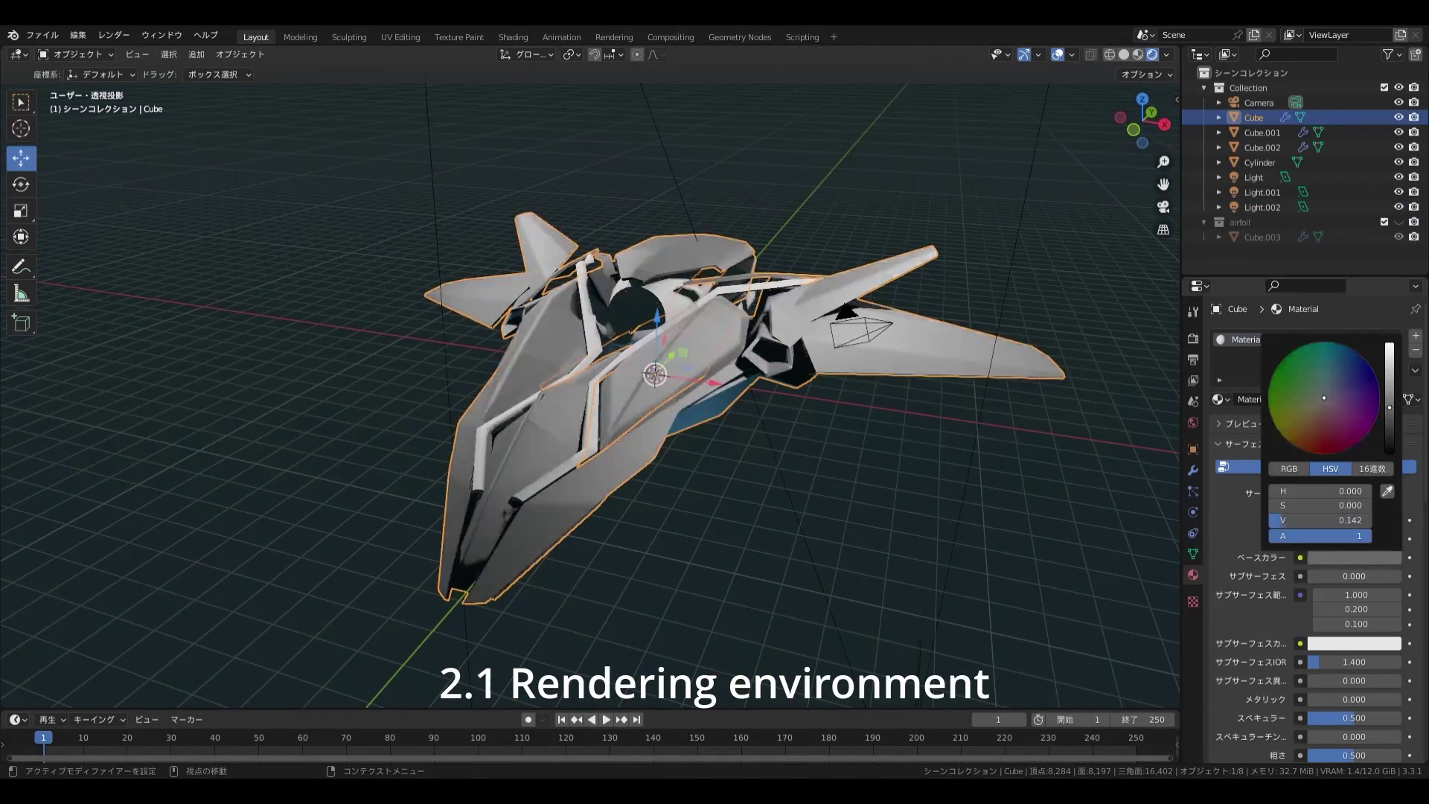
# - Give the hull a dark metallic material and set the trim strips' material to metallic 1.000 with roughness 0.224
pyautogui.moveTo(935, 512); pyautogui.dragTo(710, 466, button='middle')
pyautogui.click(654, 380)
pyautogui.click(630, 458)
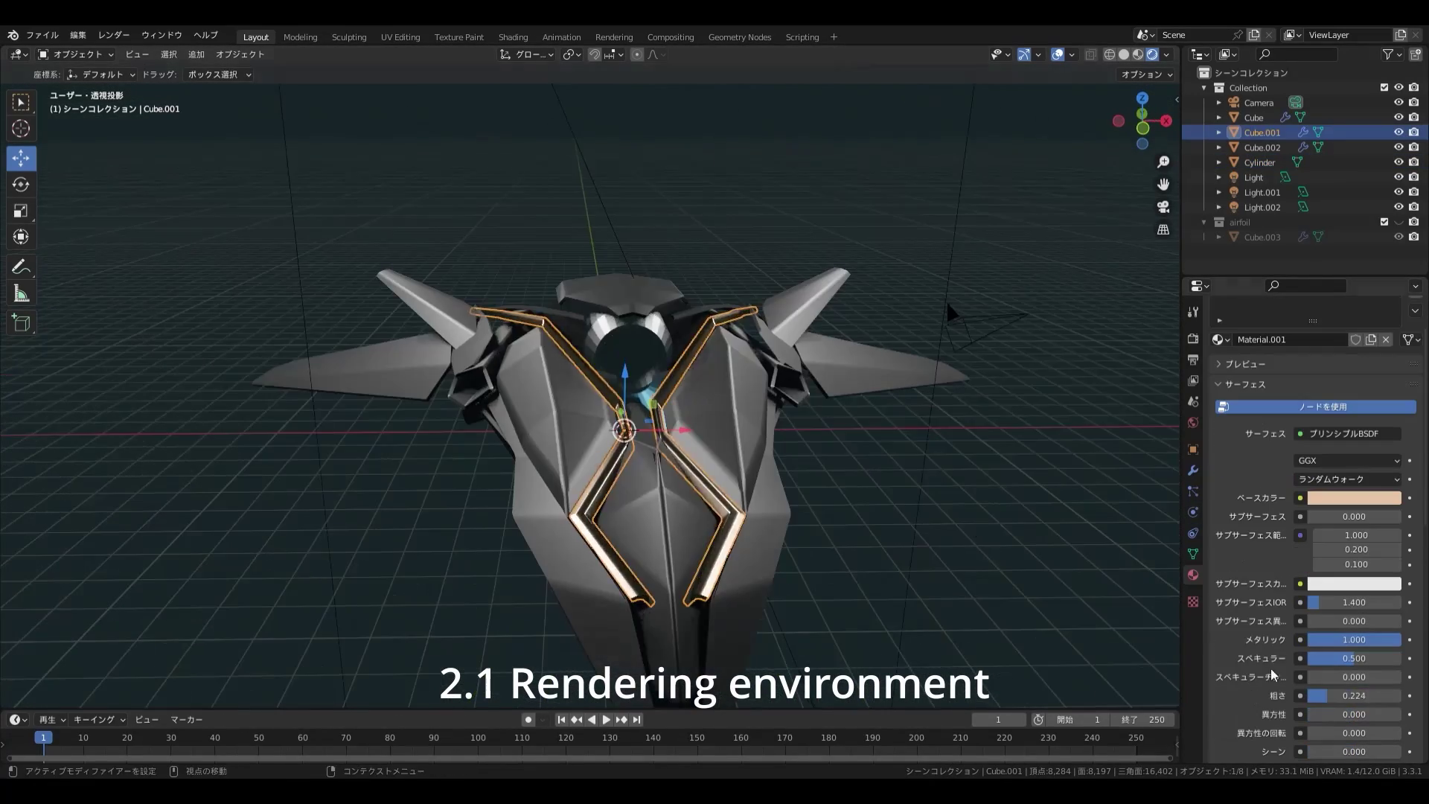
# - Shape a narrow ring of faces inside the cylinder's rear opening and assign it a new second material
pyautogui.moveTo(945, 301); pyautogui.dragTo(857, 486, button='middle')
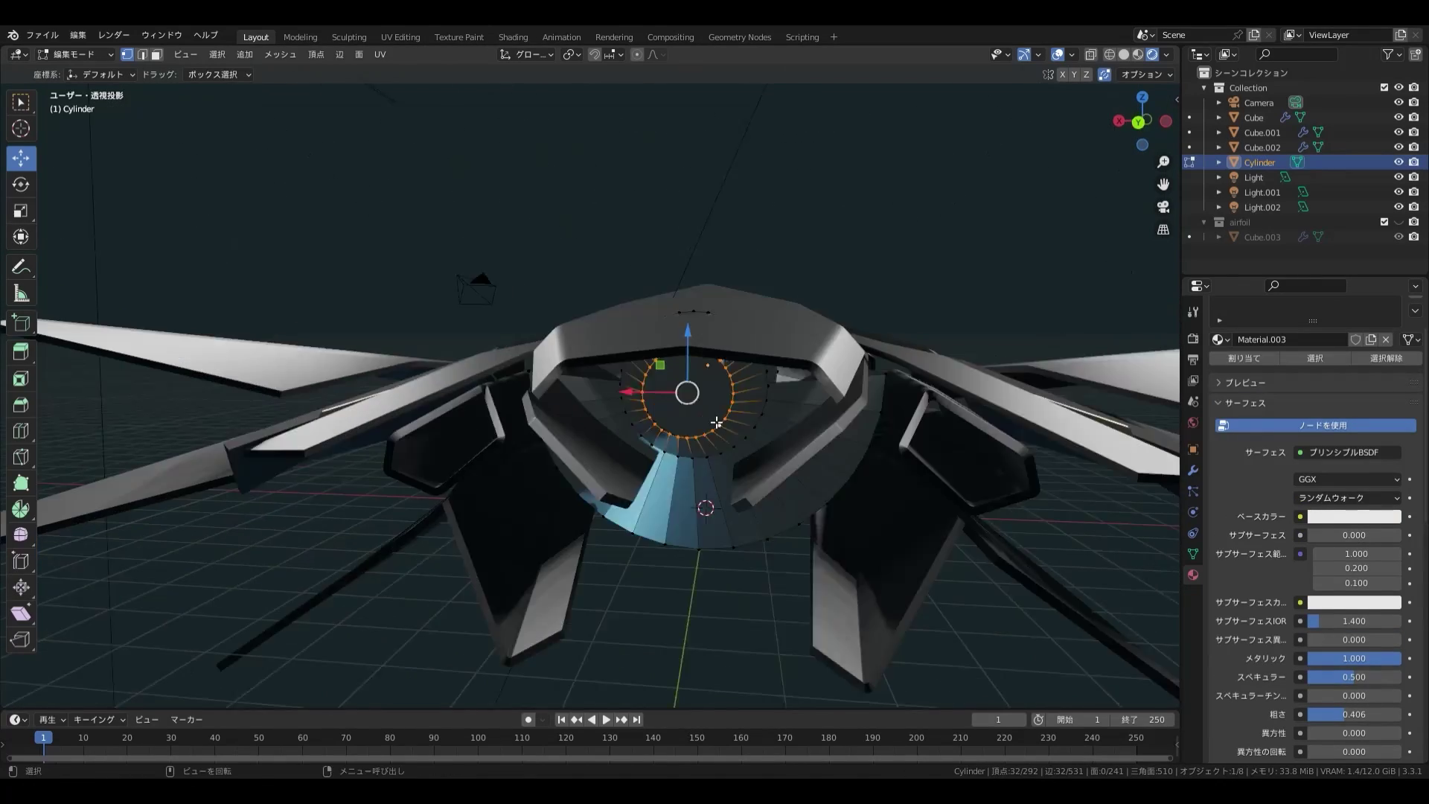
pyautogui.press('s')
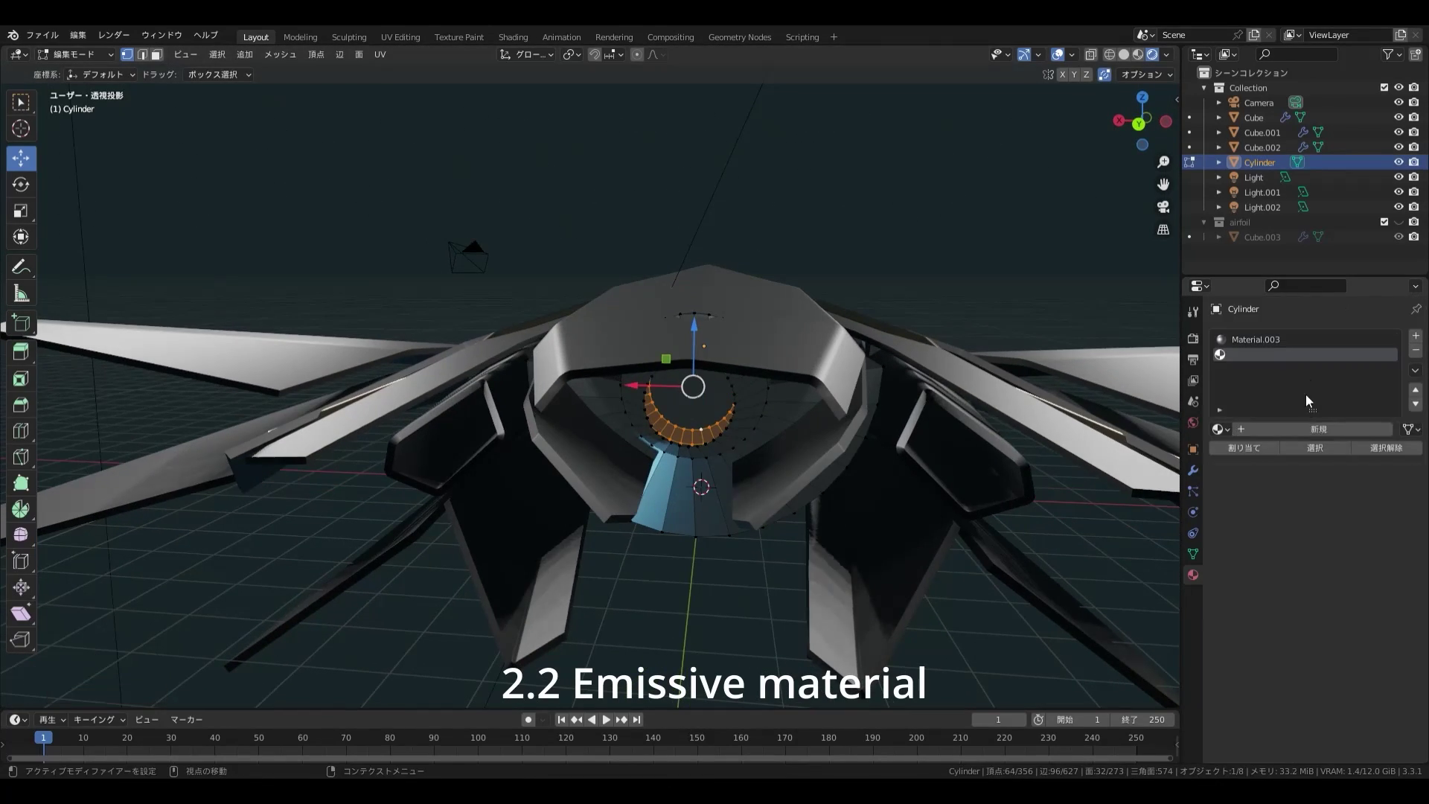
pyautogui.press('Tab')
# - Set the ring material's emission colour to bright cyan and its emission strength to 10
pyautogui.scroll(-12, 1310, 521)
pyautogui.click(1355, 554)
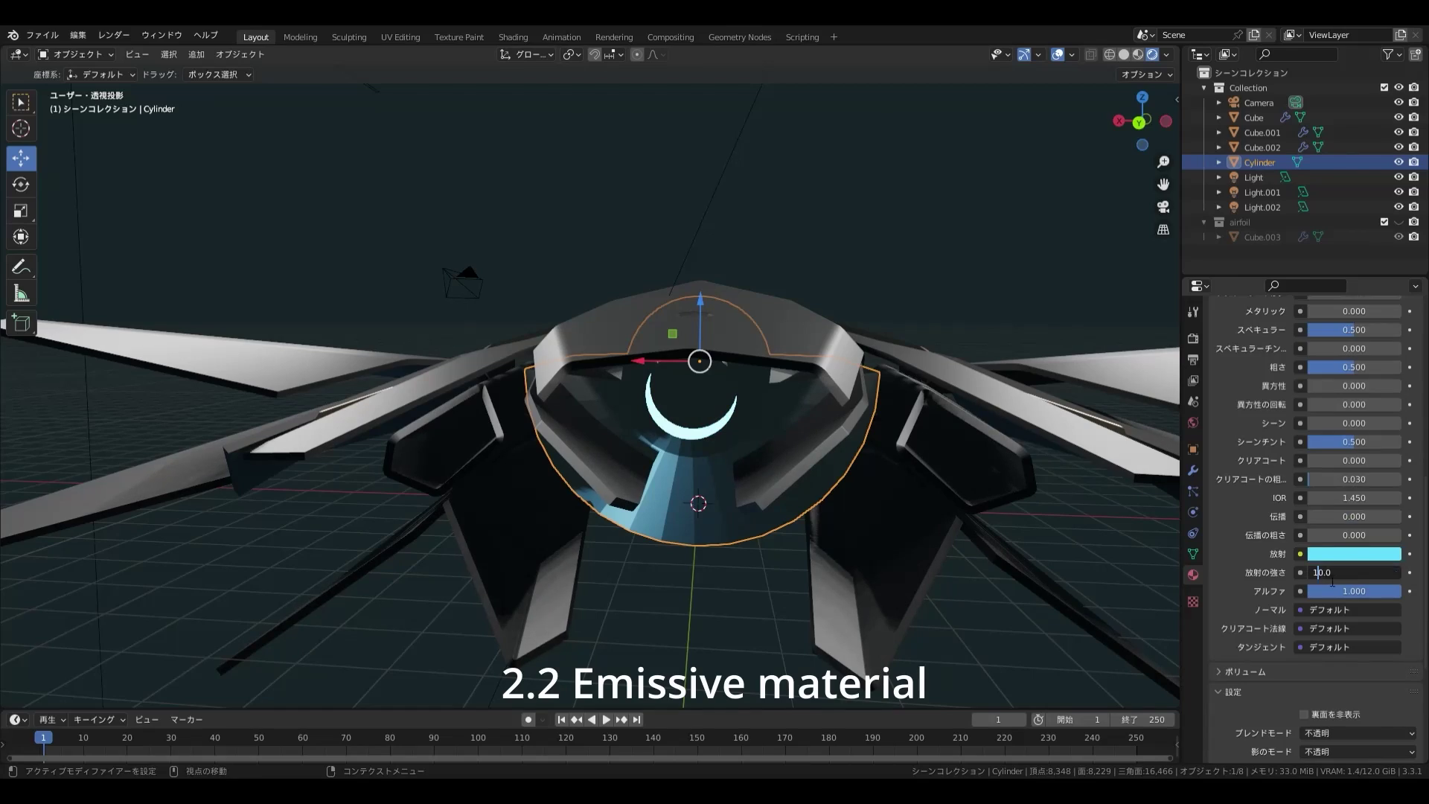
pyautogui.press('Return')
pyautogui.click(1355, 554)
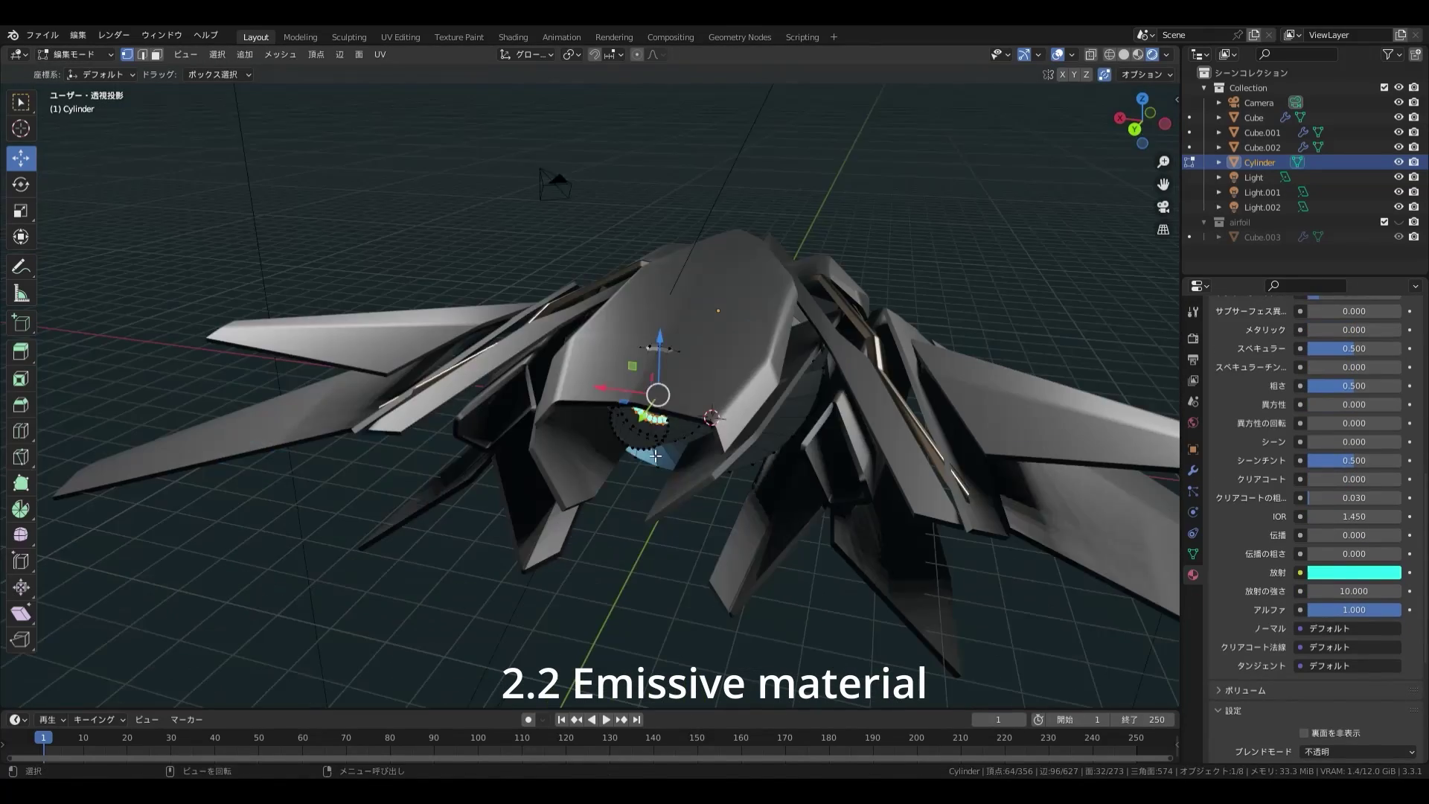
# - Separate the outer shell from the engine cylinder into its own object
pyautogui.moveTo(655, 456); pyautogui.dragTo(625, 484, button='middle')
pyautogui.scroll(-5, 766, 593)
pyautogui.scroll(5, 617, 488)
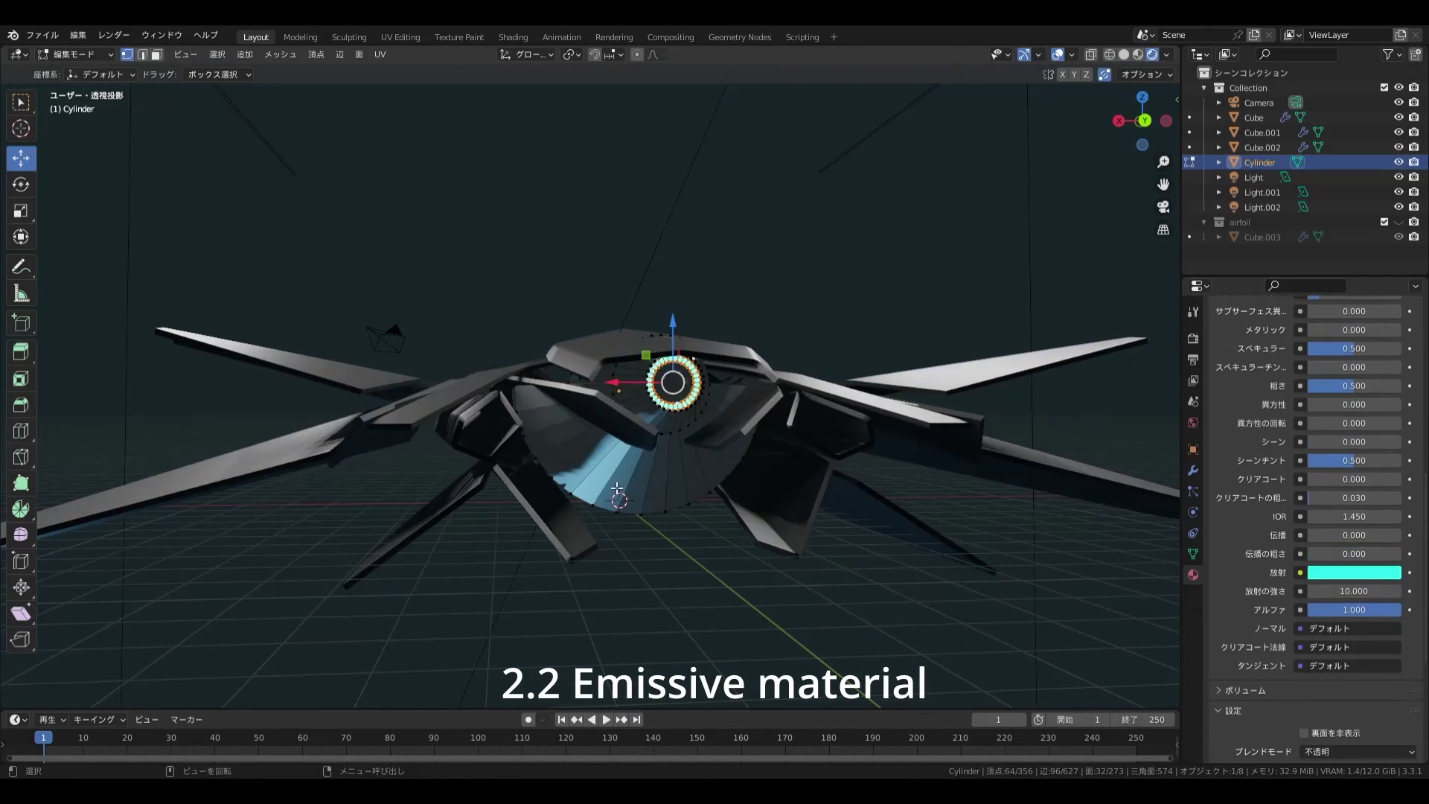
pyautogui.press('ctrl+KP_1')
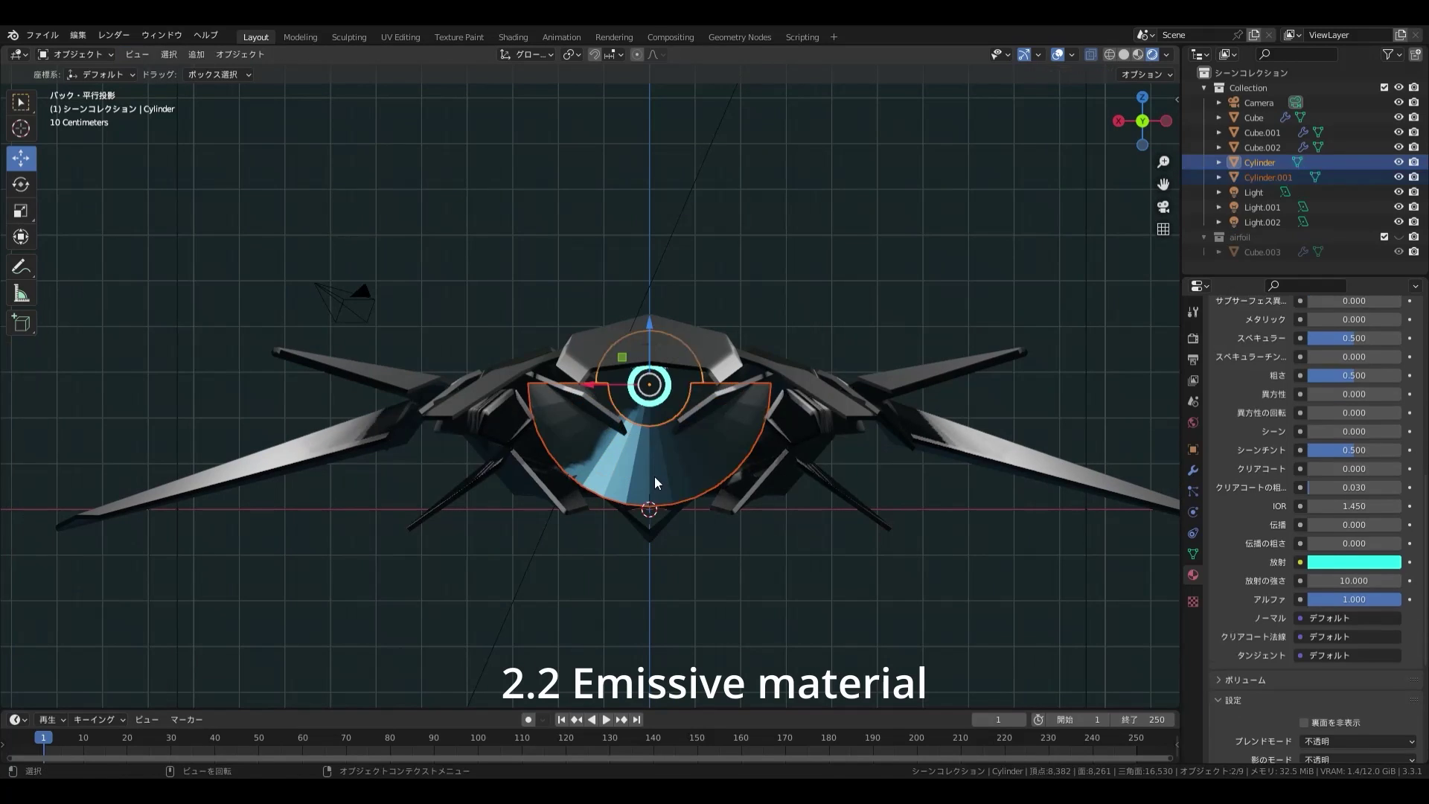
# - Mirror the separated shell across X and circle-select a band of faces on its rear cone
pyautogui.press('c')
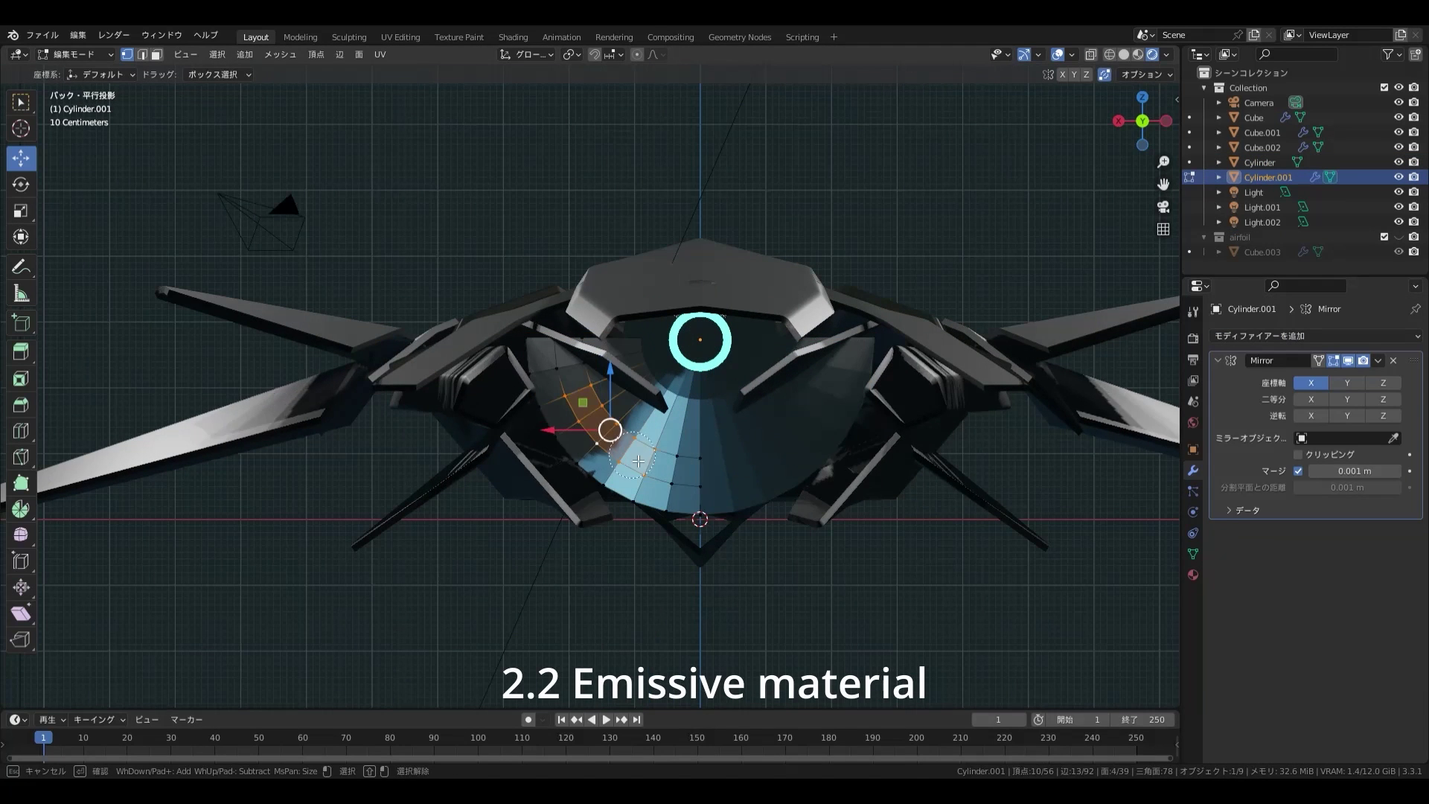